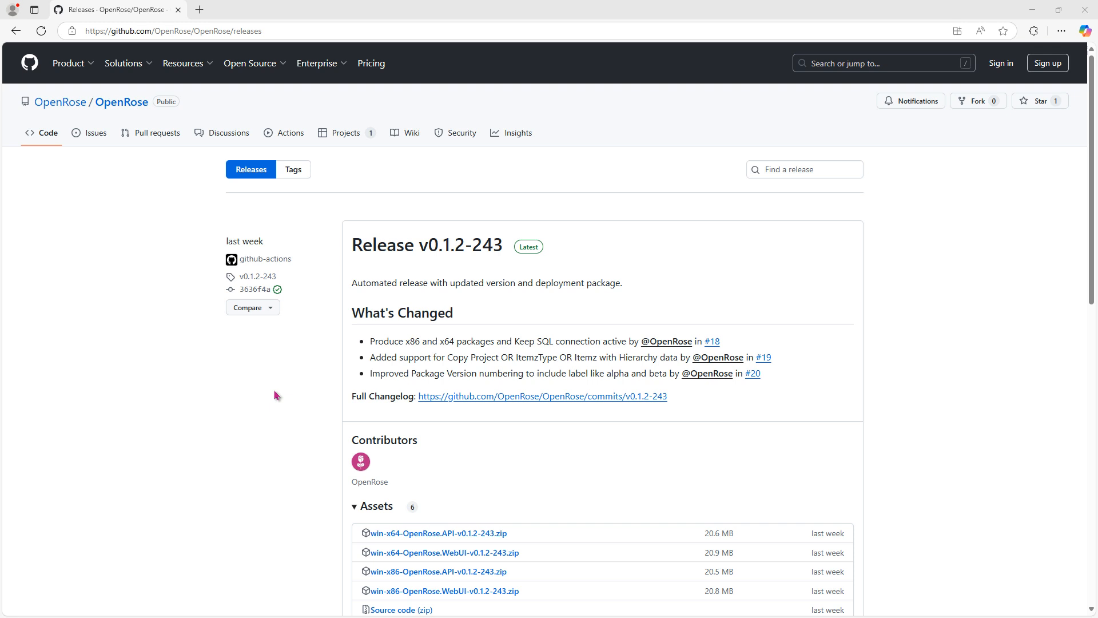
Review the downloadable assets of the latest OpenRose release on the GitHub releases page
scroll(276, 397, "down", 5)
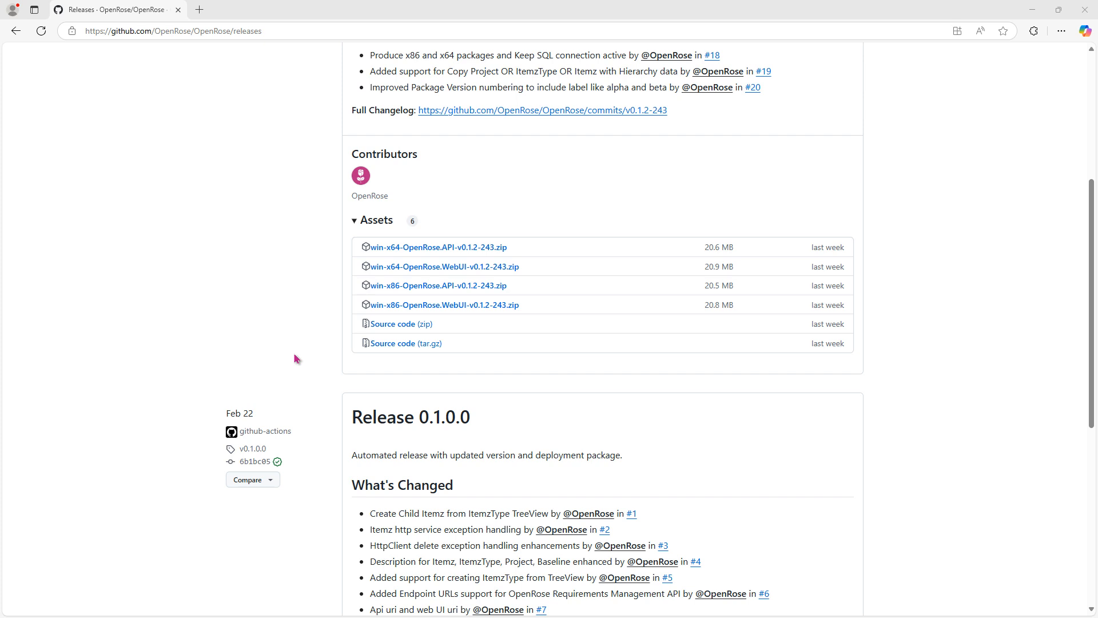
scroll(296, 358, "down", 2)
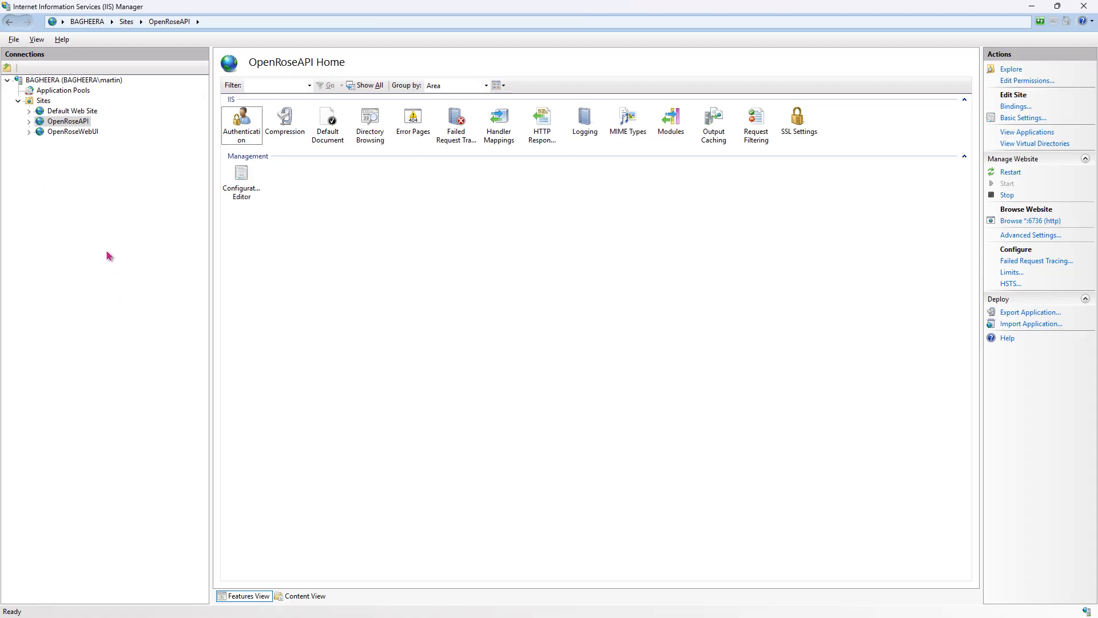
Switch to IIS Manager, explore the OpenRoseAPI site's files, and go through wwwroot to the OpenRoseWebUI folder
left_click(126, 234)
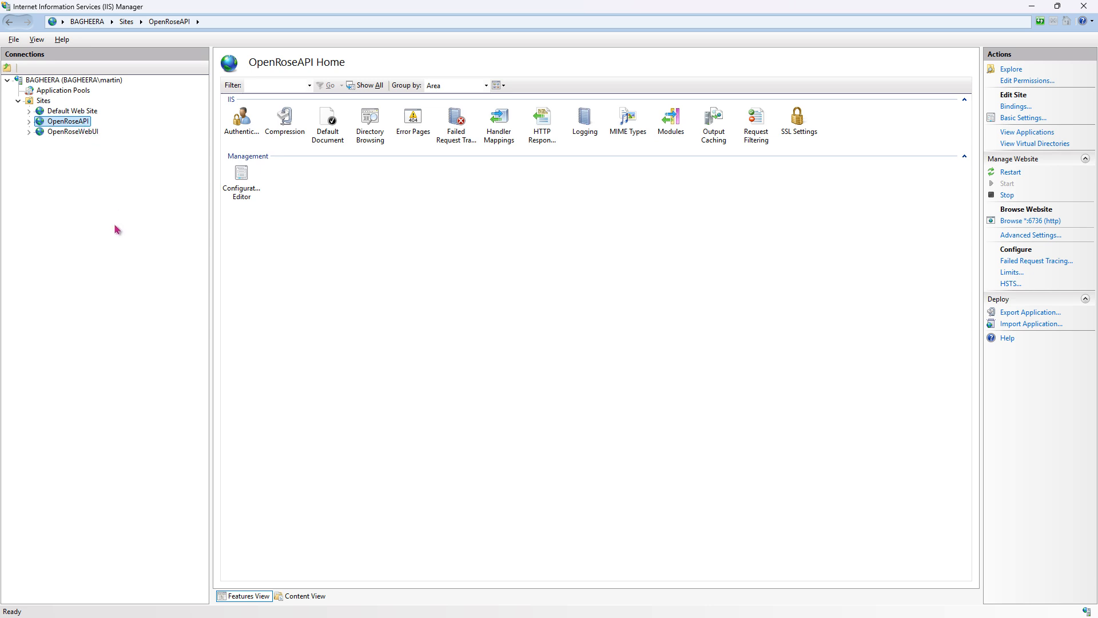
left_click(1009, 69)
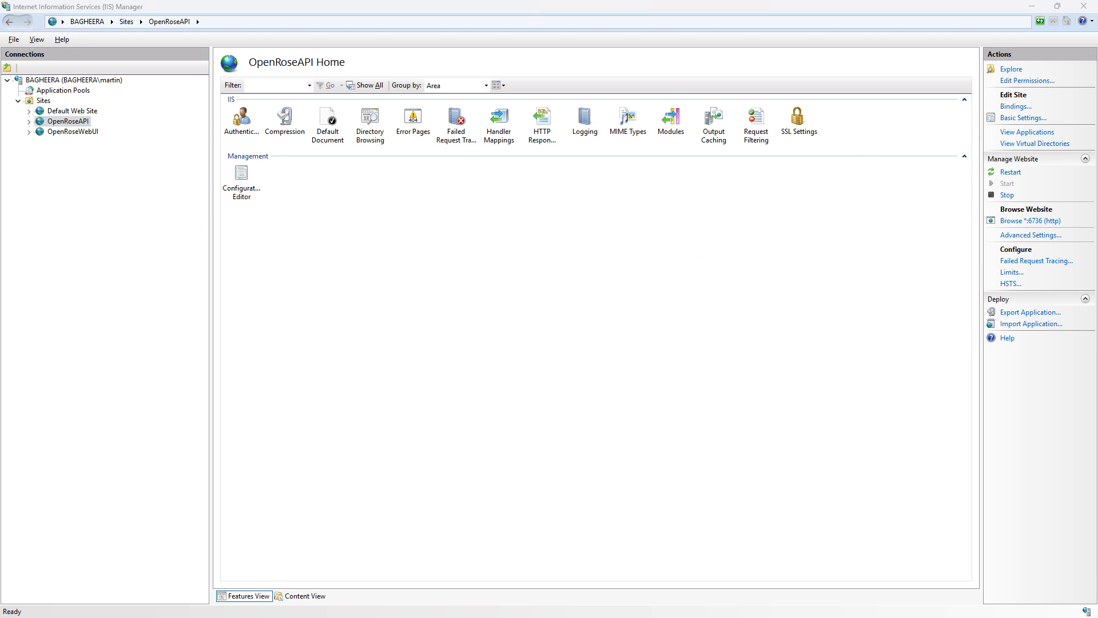
left_click_drag(0, 172, 694, 163)
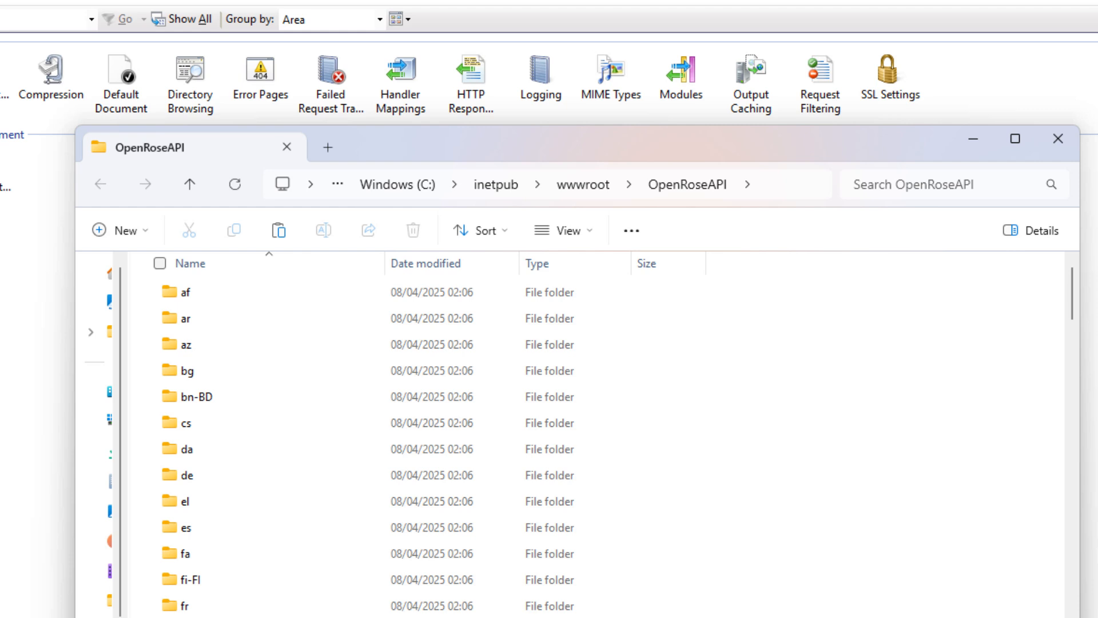
left_click(563, 186)
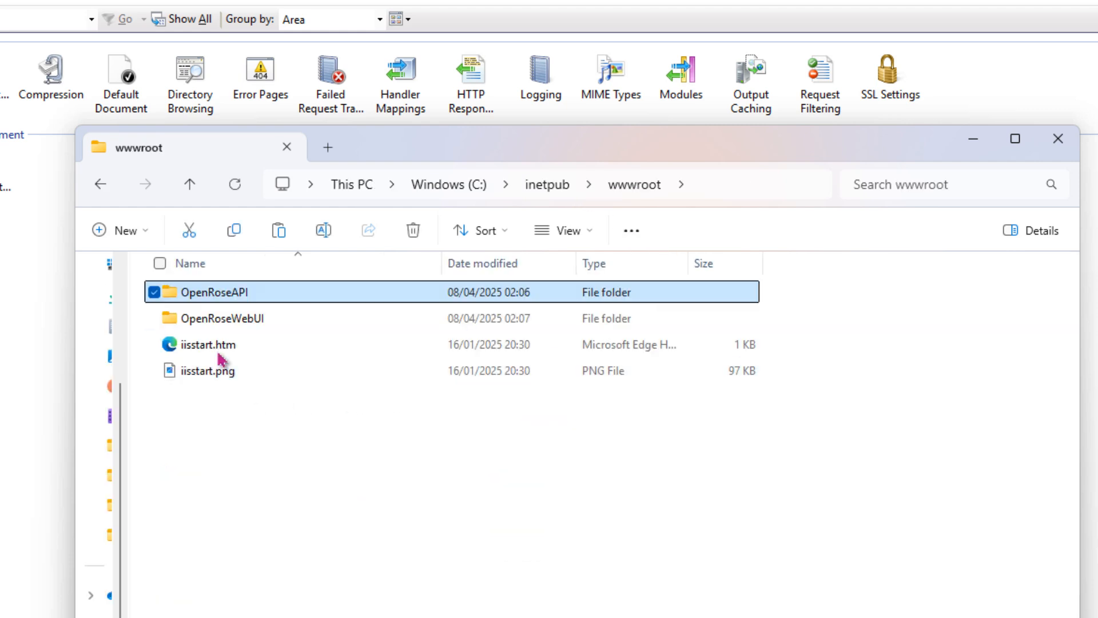
double_click(220, 323)
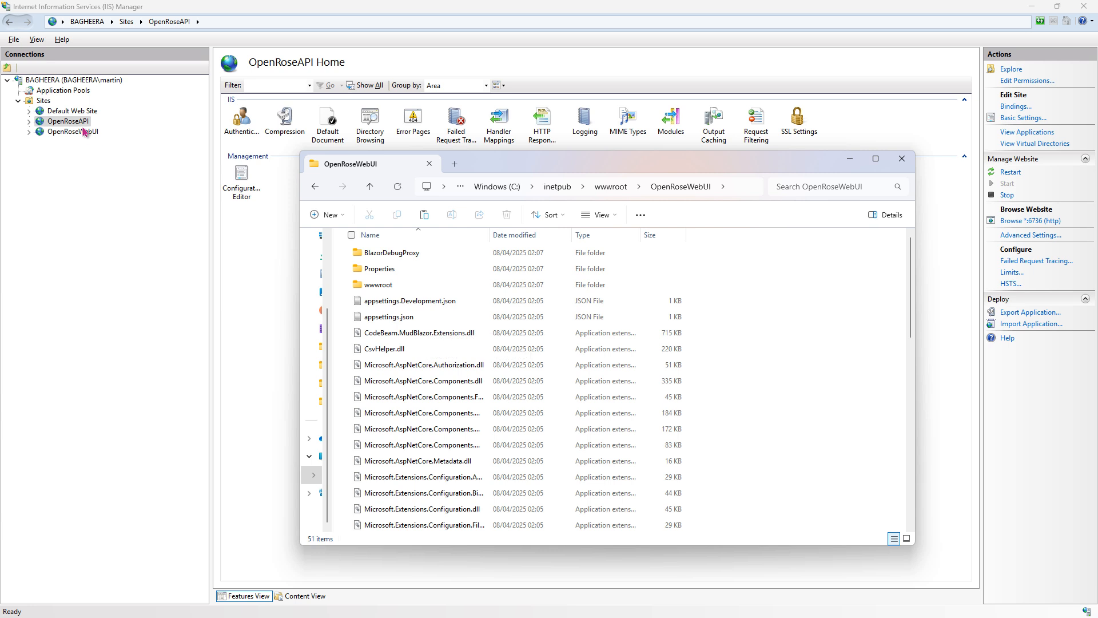
Inspect the APISettings BaseUrl in the OpenRoseWebUI folder's appsettings.json, then close the file
left_click(401, 319)
double_click(401, 319)
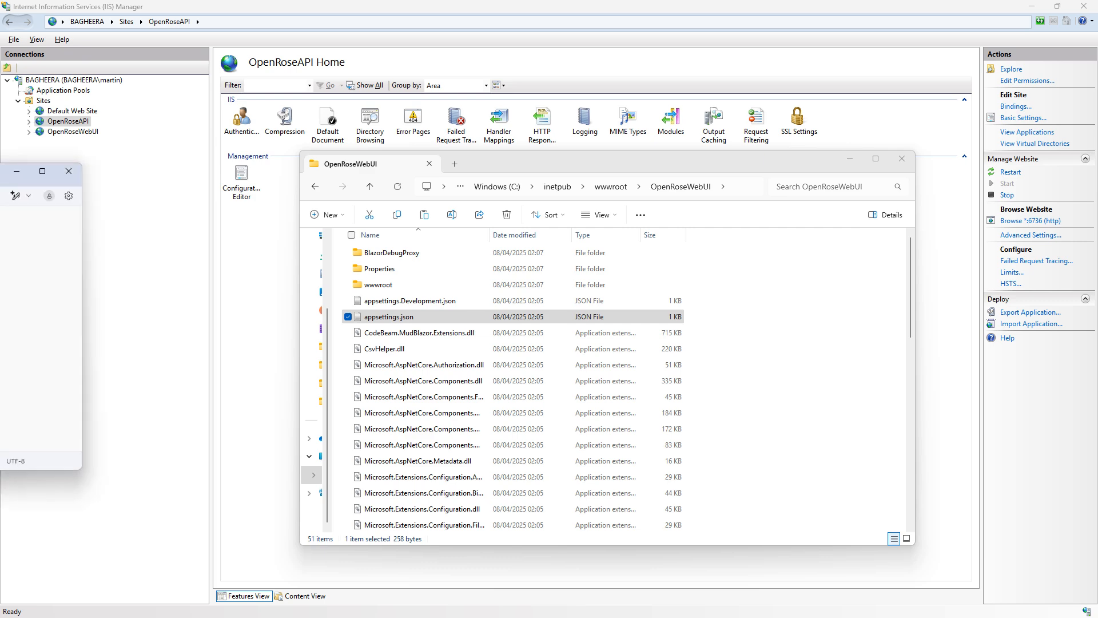
left_click_drag(375, 189, 675, 189)
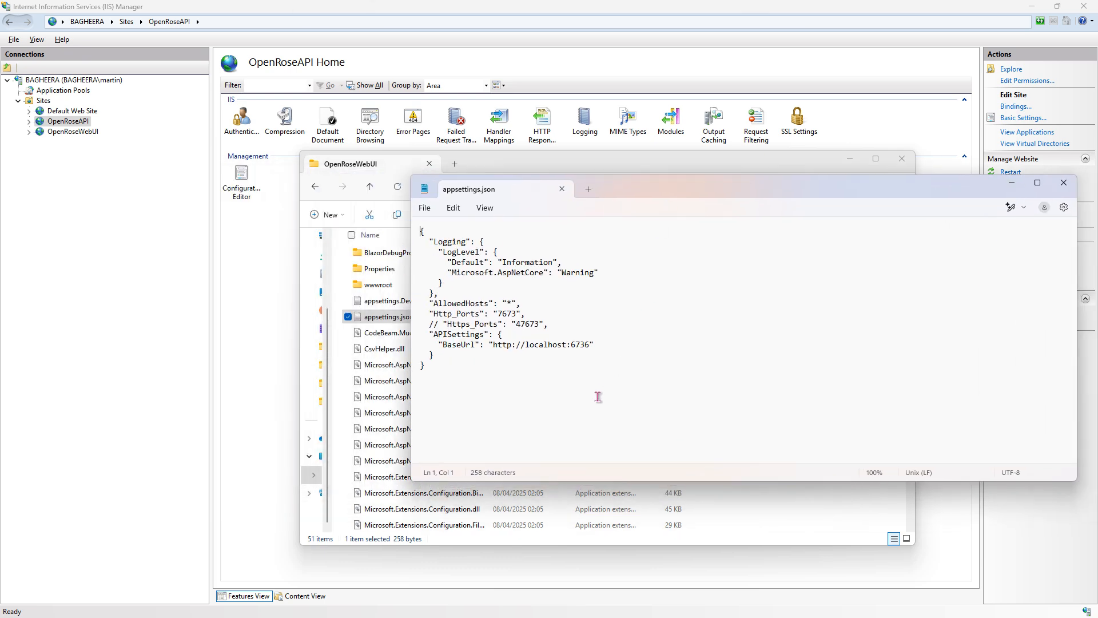
left_click_drag(432, 335, 586, 358)
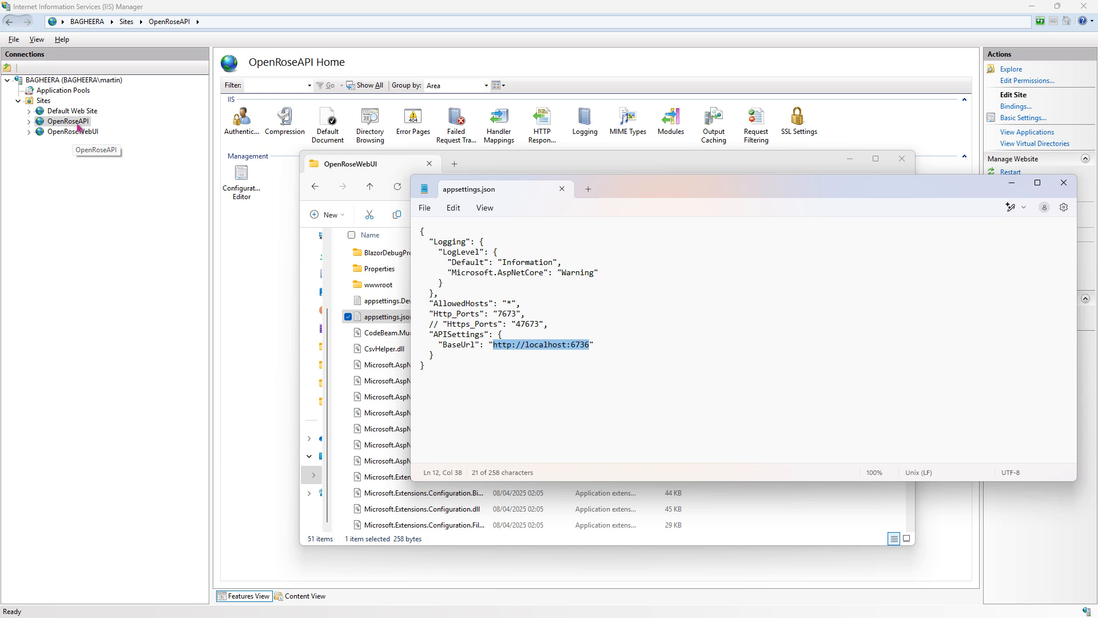
left_click(643, 382)
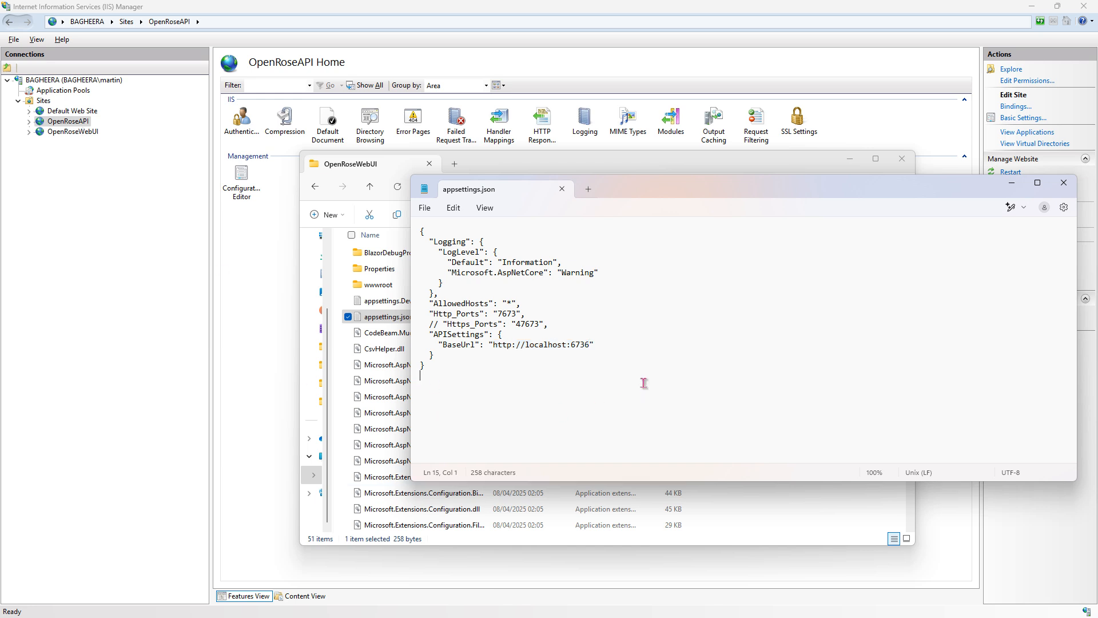
left_click(1063, 184)
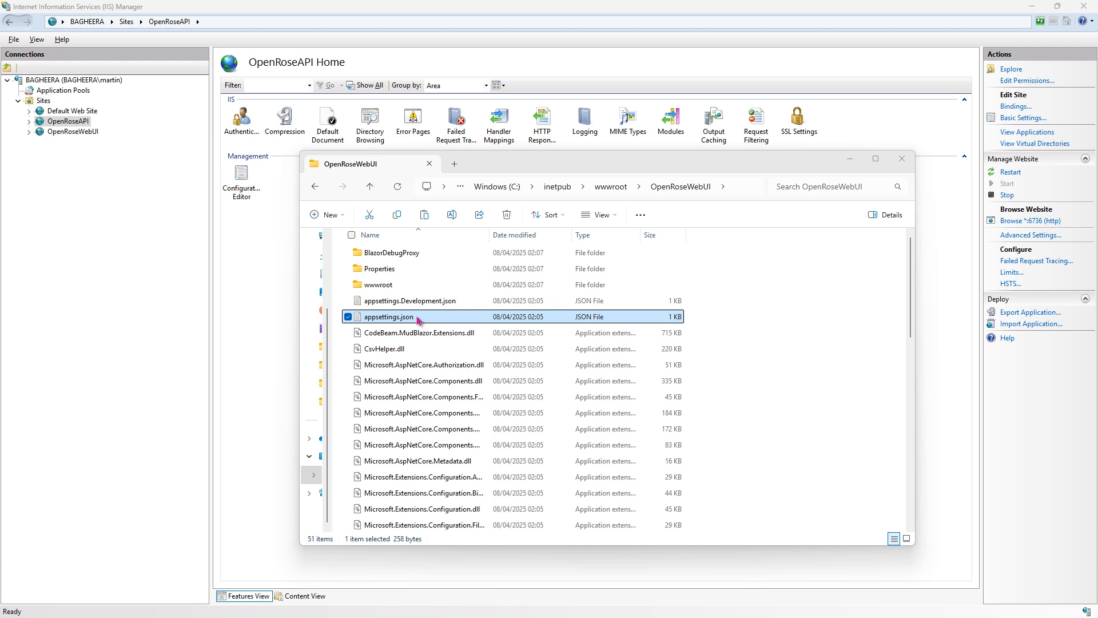
Switch past the downloaded package folder to the GitHub releases page and check the latest OpenRose release's version and notes
key("alt+Tab")
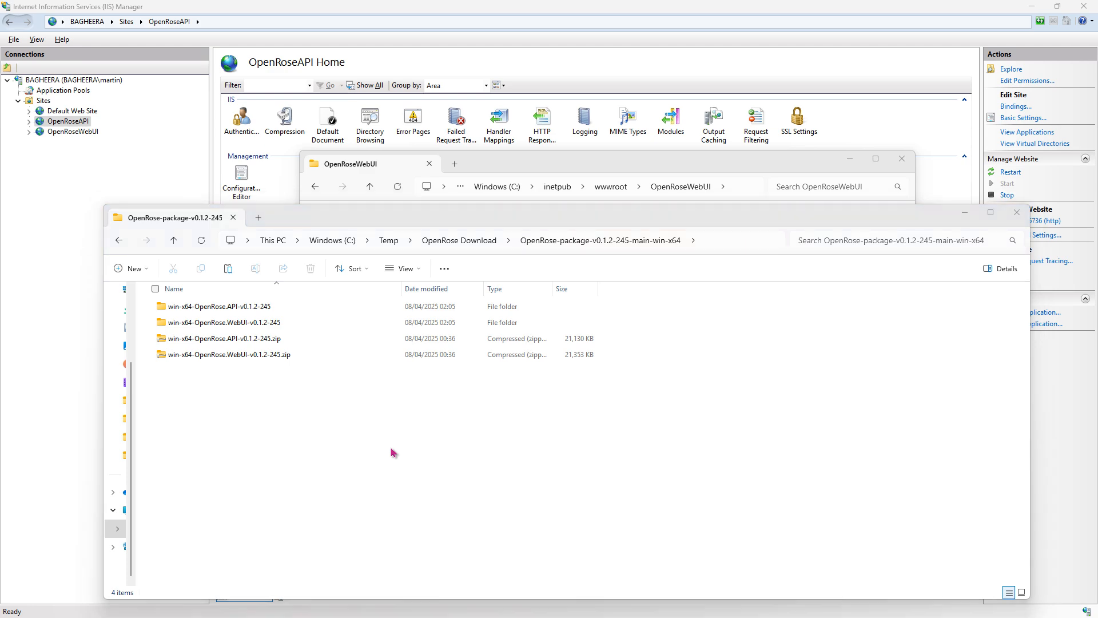
key("alt+Tab")
scroll(392, 446, "up", 6)
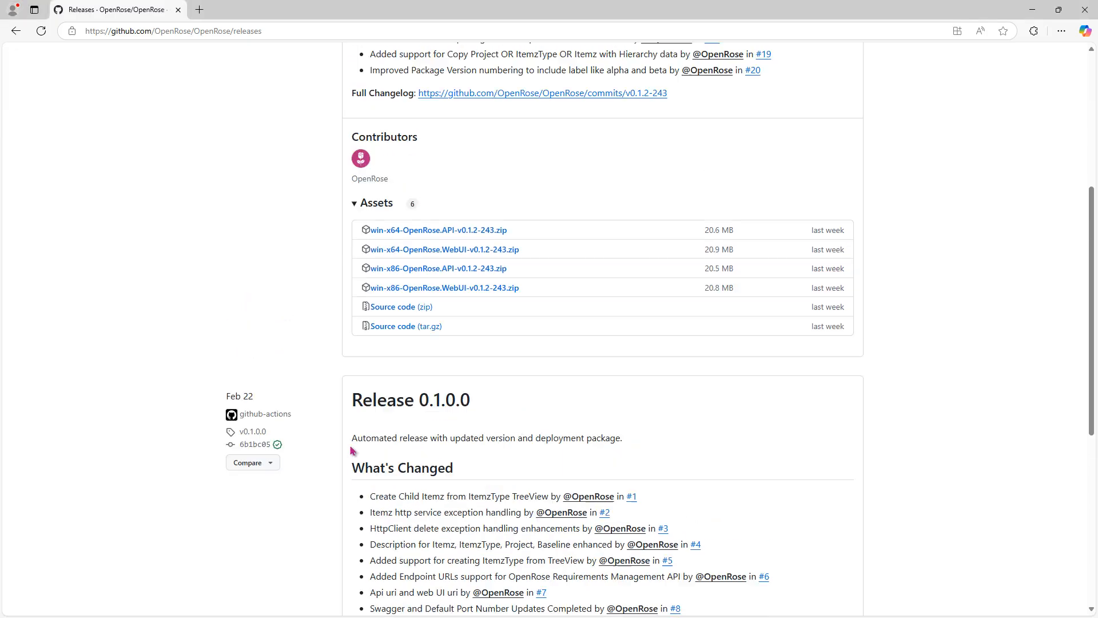
scroll(337, 382, "up", 1)
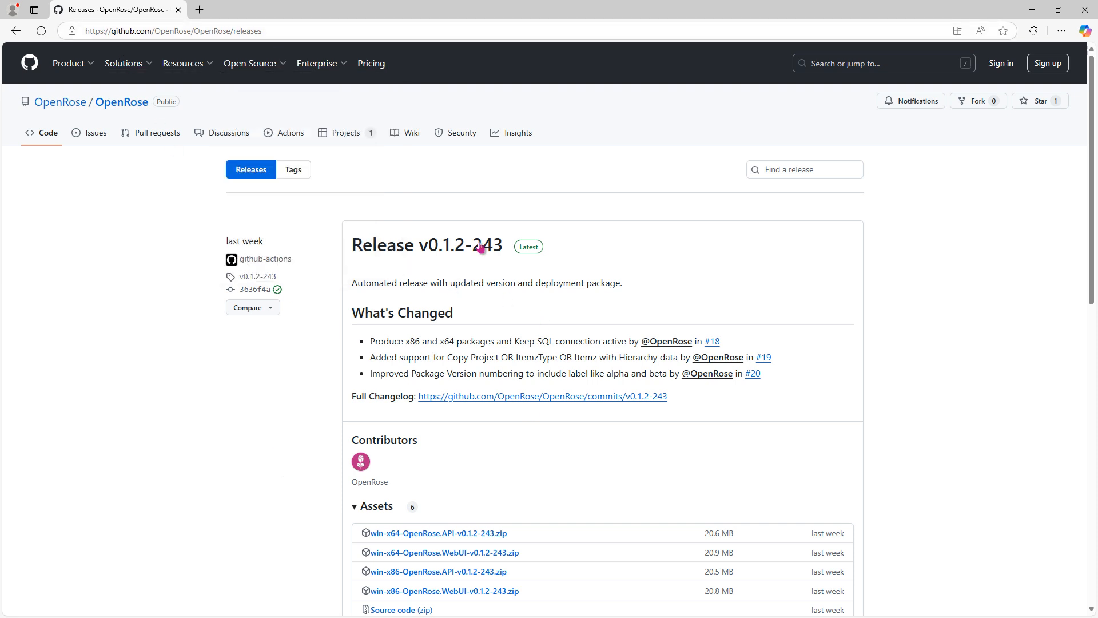
scroll(474, 353, "down", 2)
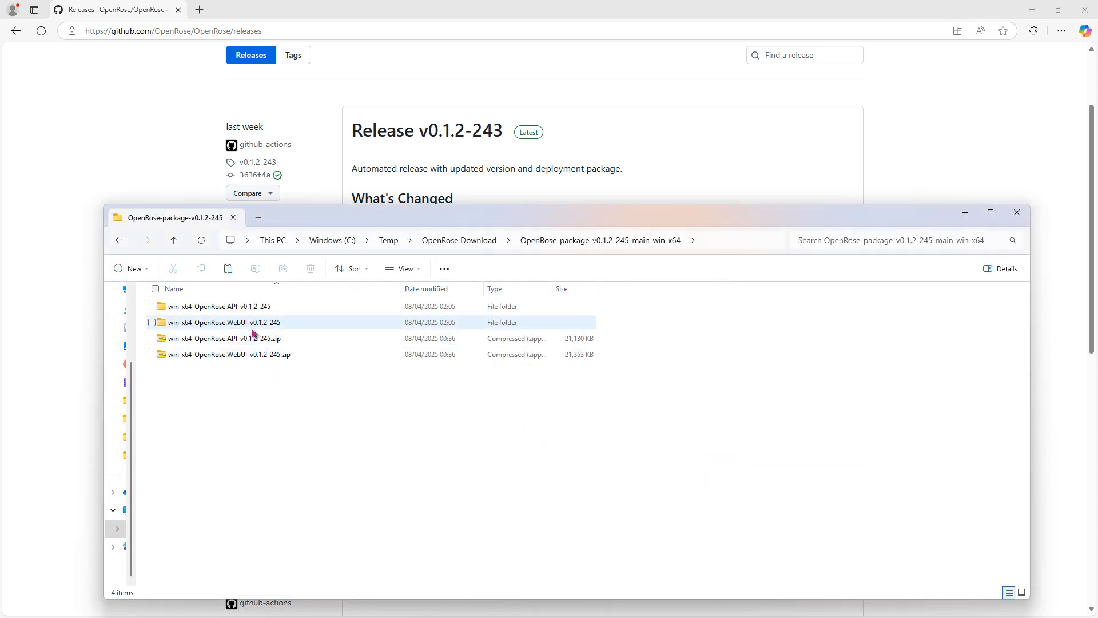
Copy appsettings.json from wwwroot's OpenRoseWebUI folder into the downloaded win-x64-OpenRose.WebUI-v0.1.2-245 folder, replacing the existing file
left_click(219, 311)
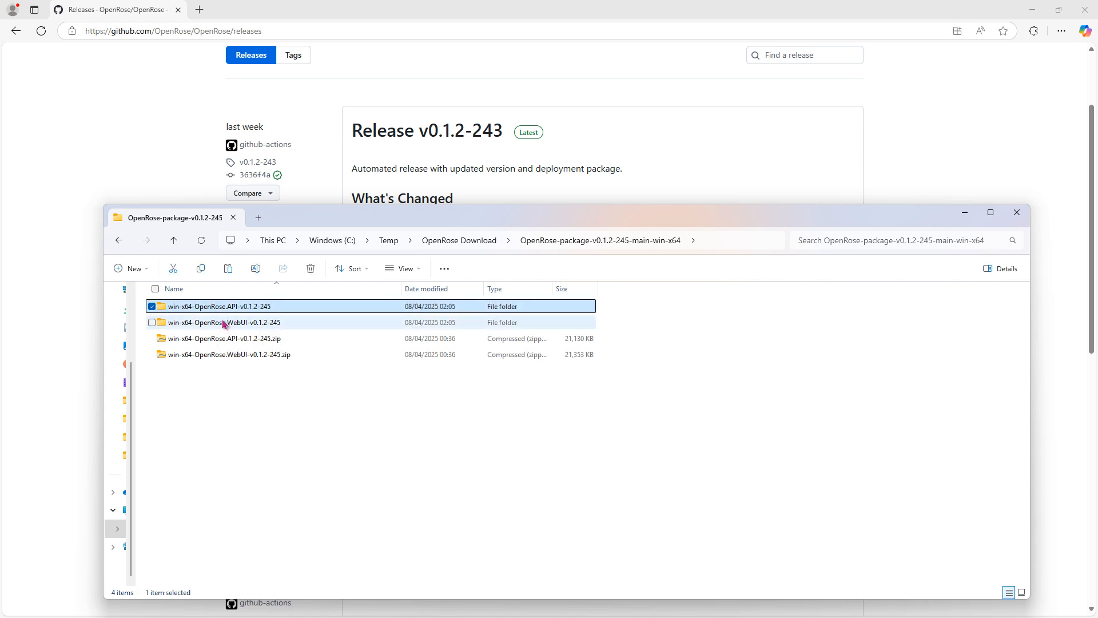
double_click(223, 322)
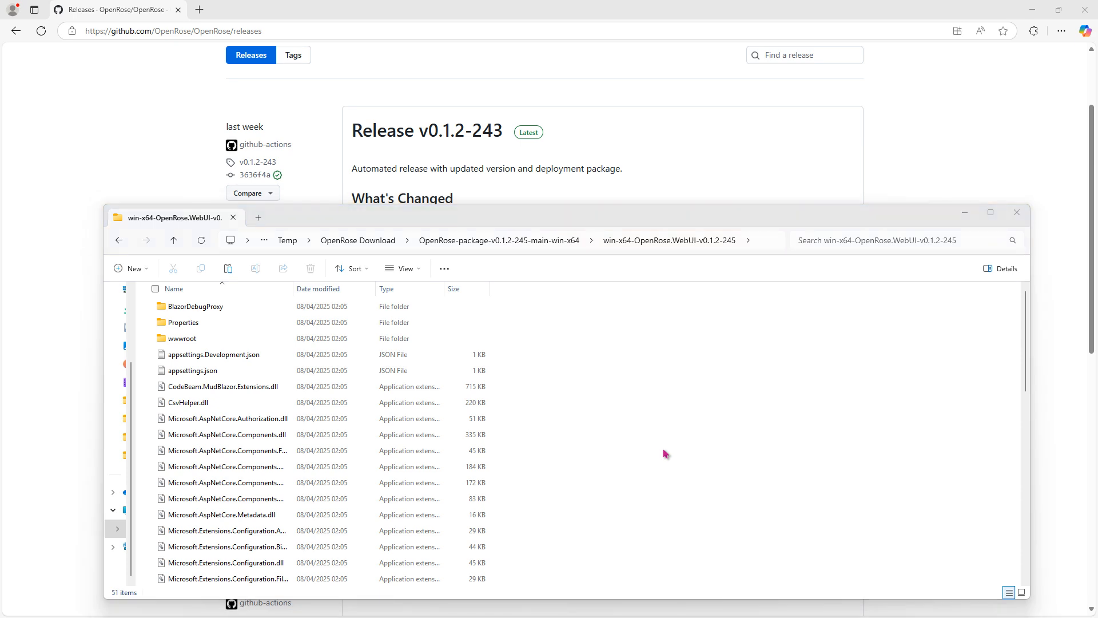
key("alt+Tab")
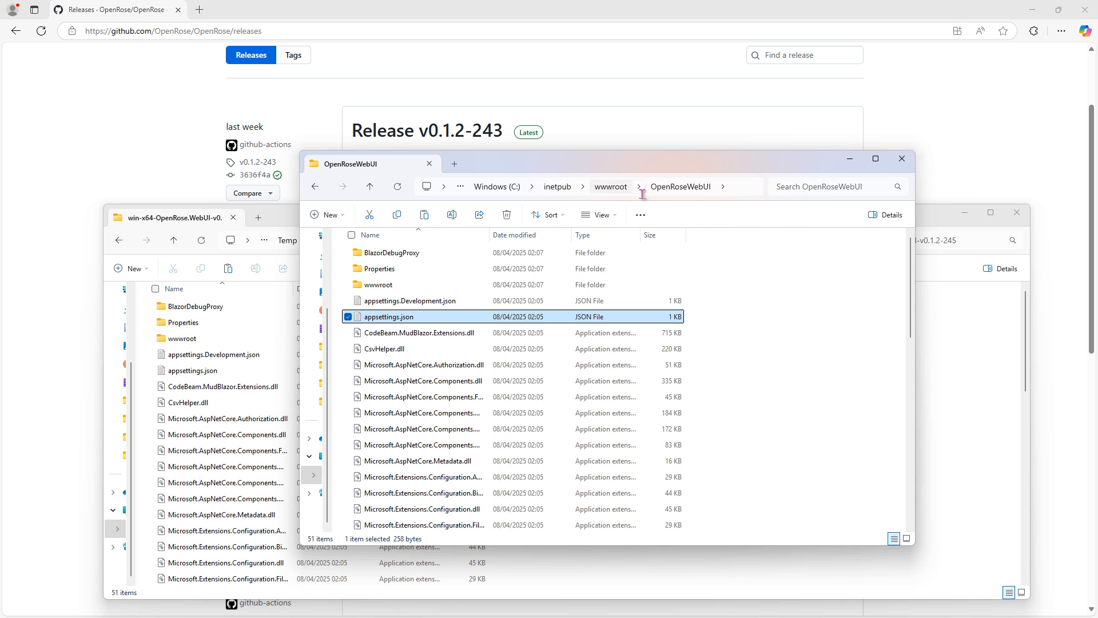
left_click(444, 320, "ctrl")
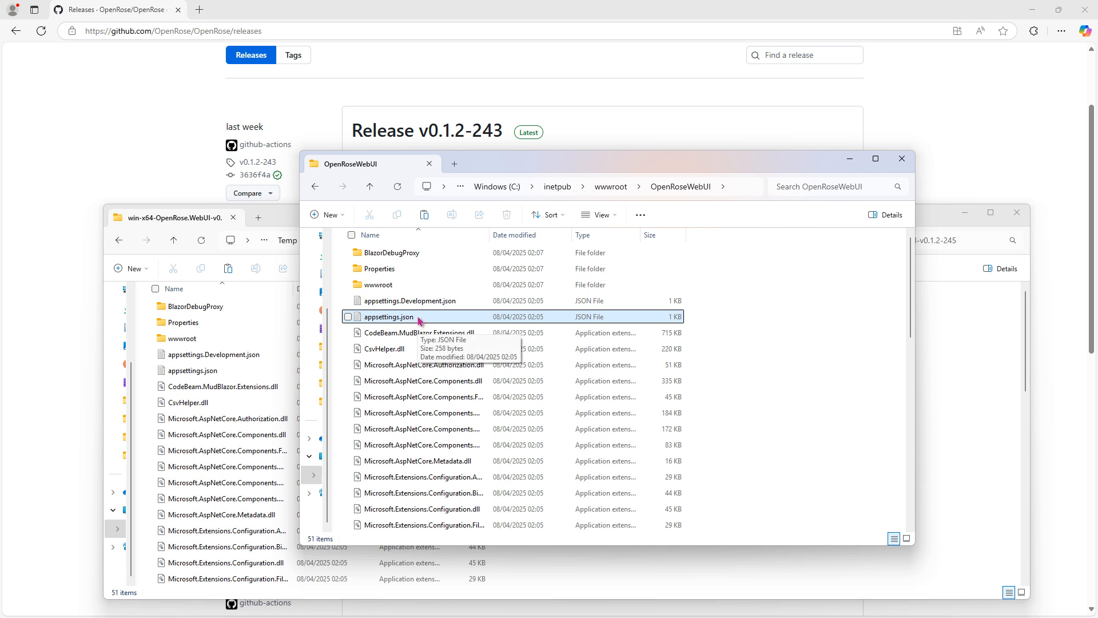
left_click(411, 320)
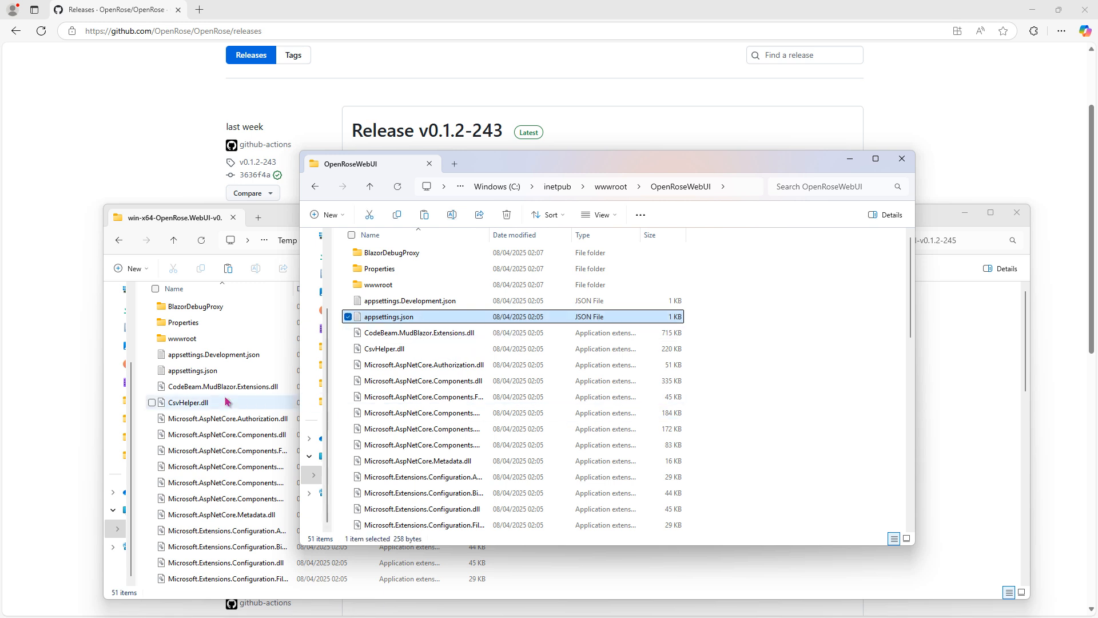
left_click(280, 209)
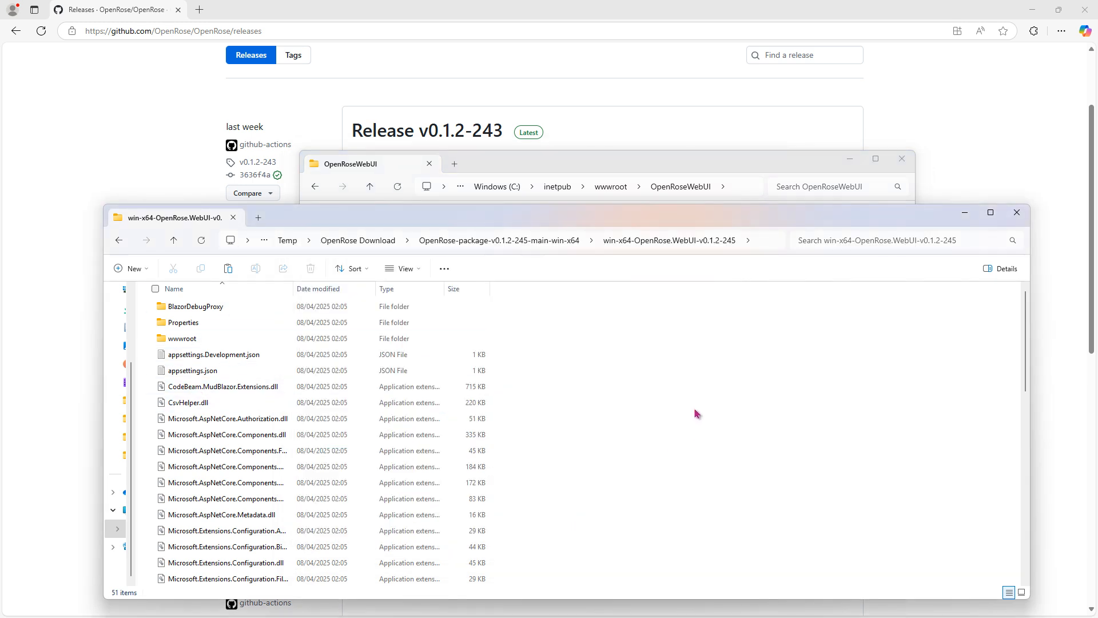
key("ctrl+v")
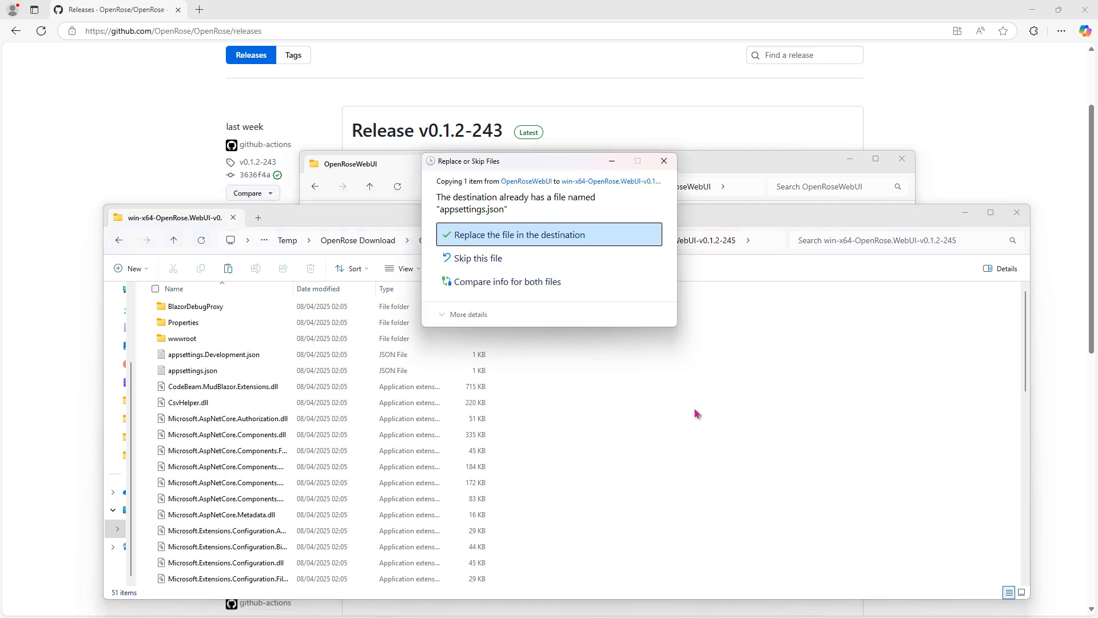
left_click(468, 235)
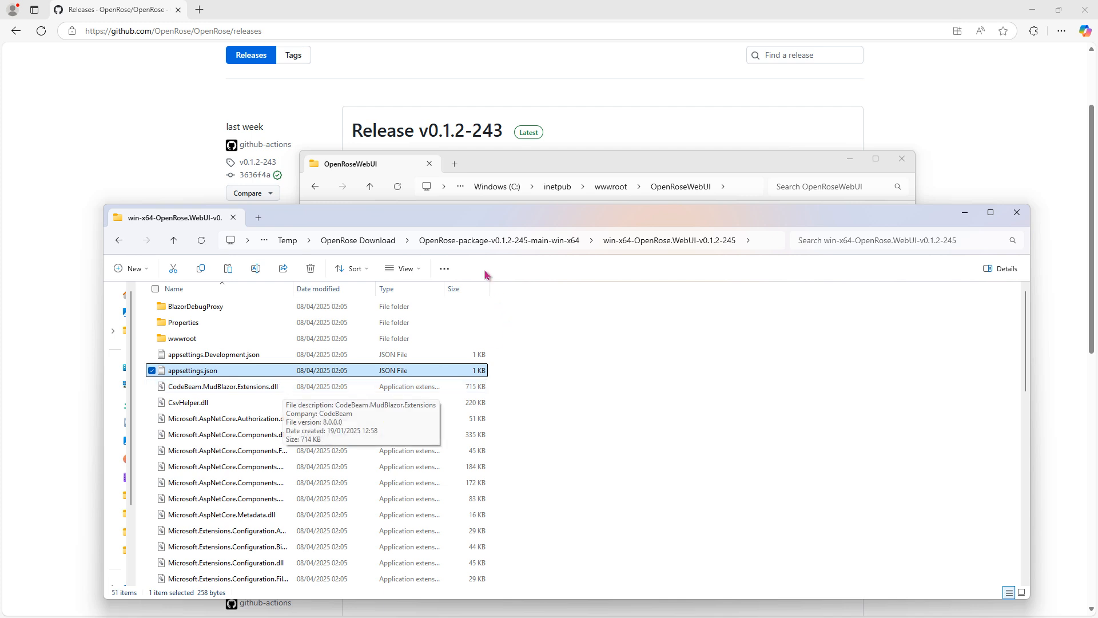
Open the downloaded win-x64-OpenRose.API-v0.1.2-245 folder and select its appsettings.json
left_click(479, 243)
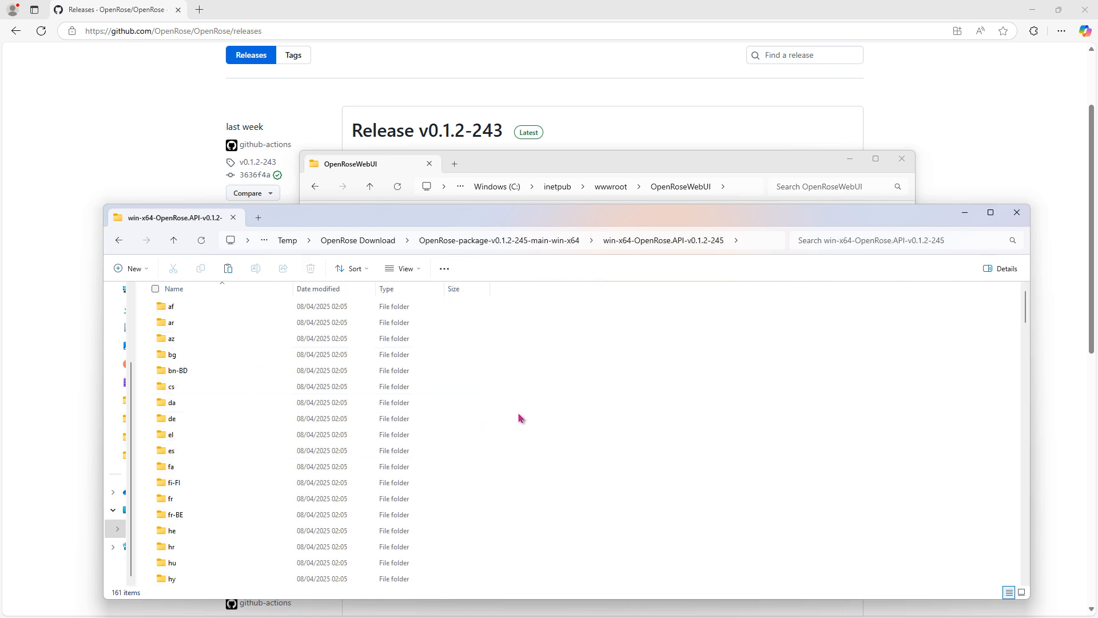
scroll(514, 444, "down", 14)
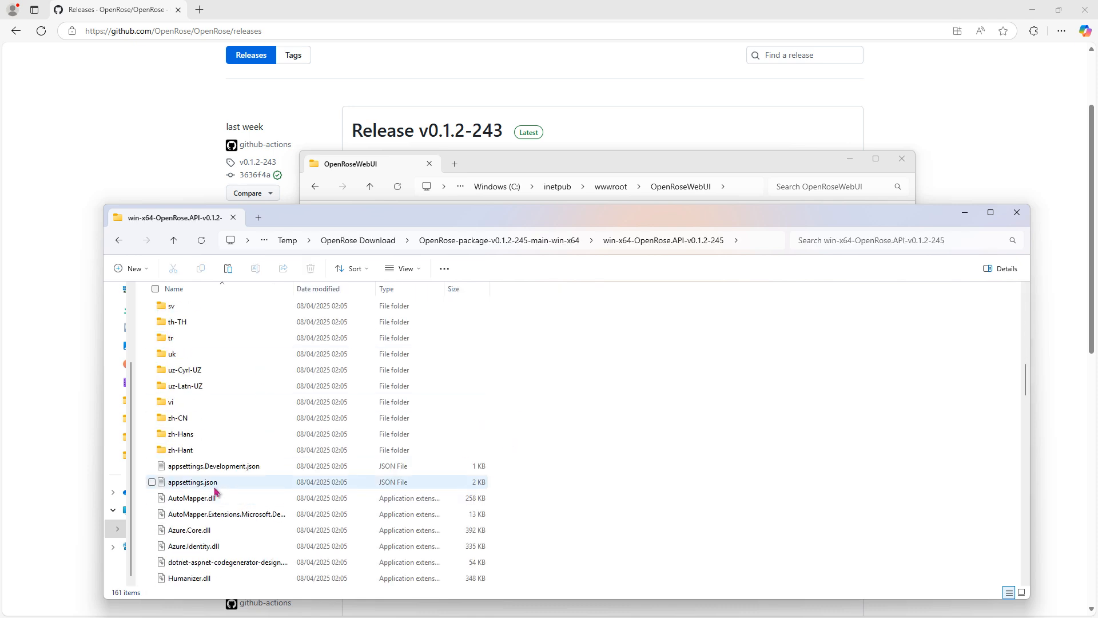
left_click(199, 486)
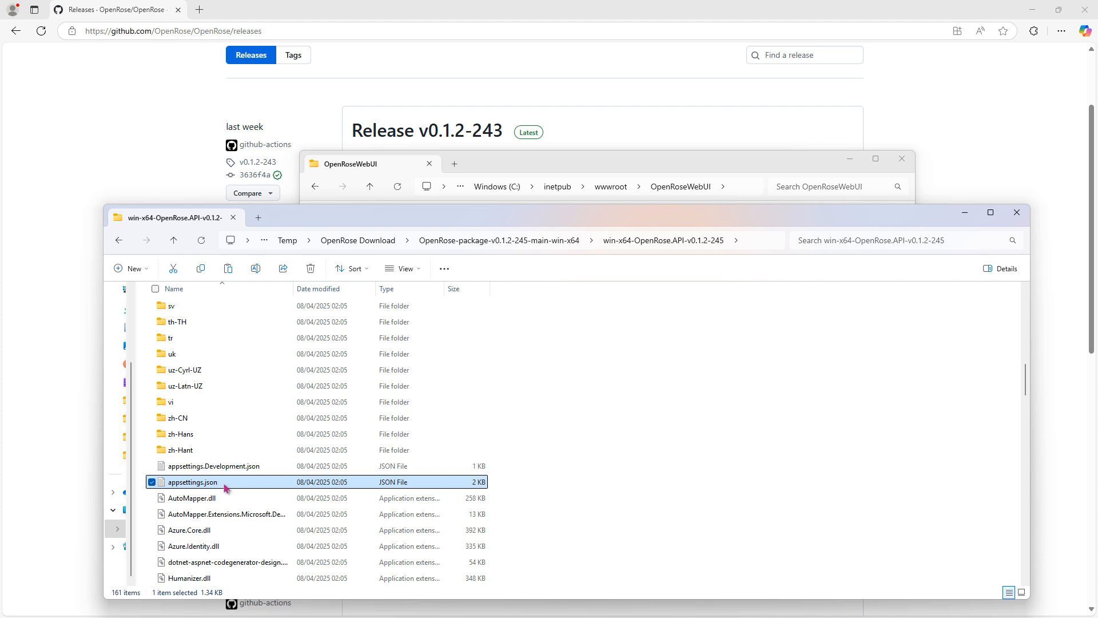
Copy appsettings.json from wwwroot's OpenRoseAPI folder into the downloaded win-x64-OpenRose.API-v0.1.2-245 folder, replacing the existing file
left_click(607, 167)
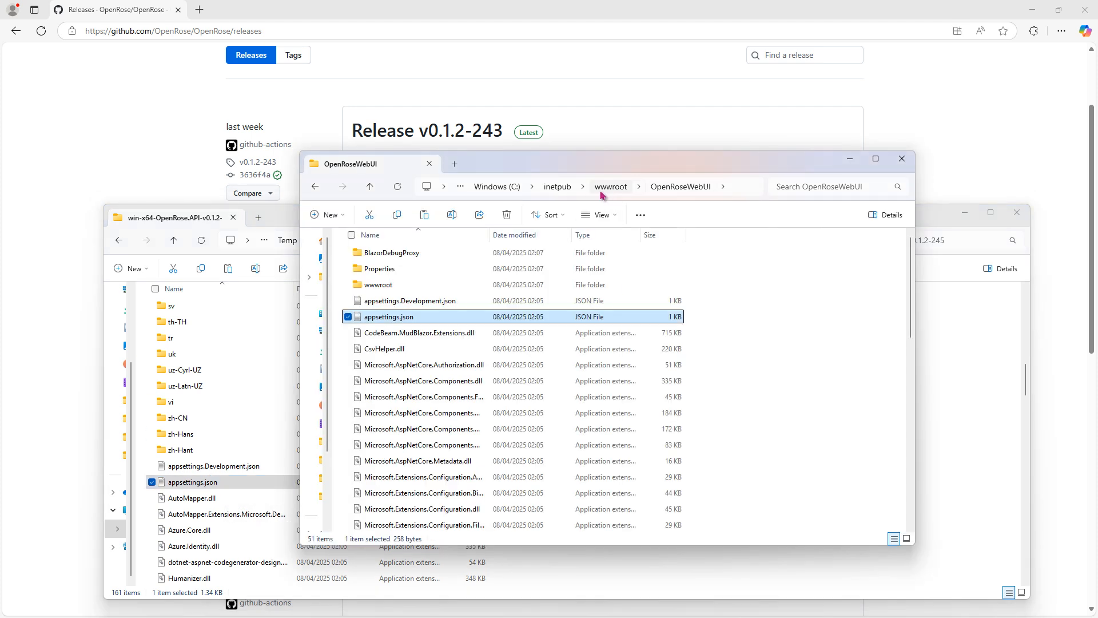
left_click(610, 187)
double_click(366, 253)
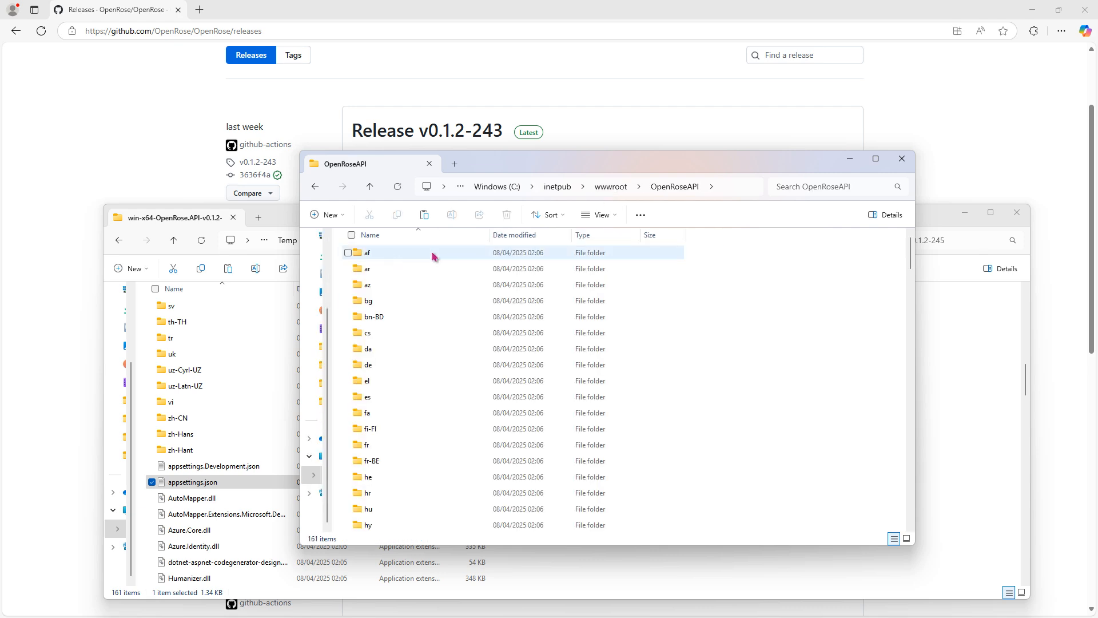
scroll(738, 414, "down", 7)
scroll(709, 403, "down", 10)
scroll(709, 403, "up", 2)
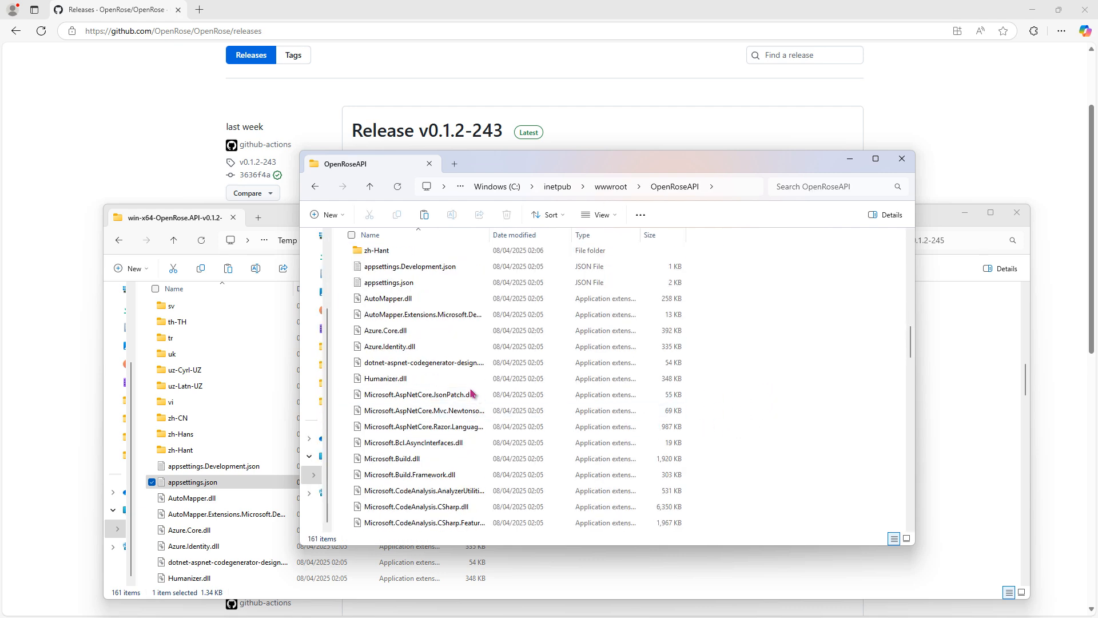
left_click(410, 286)
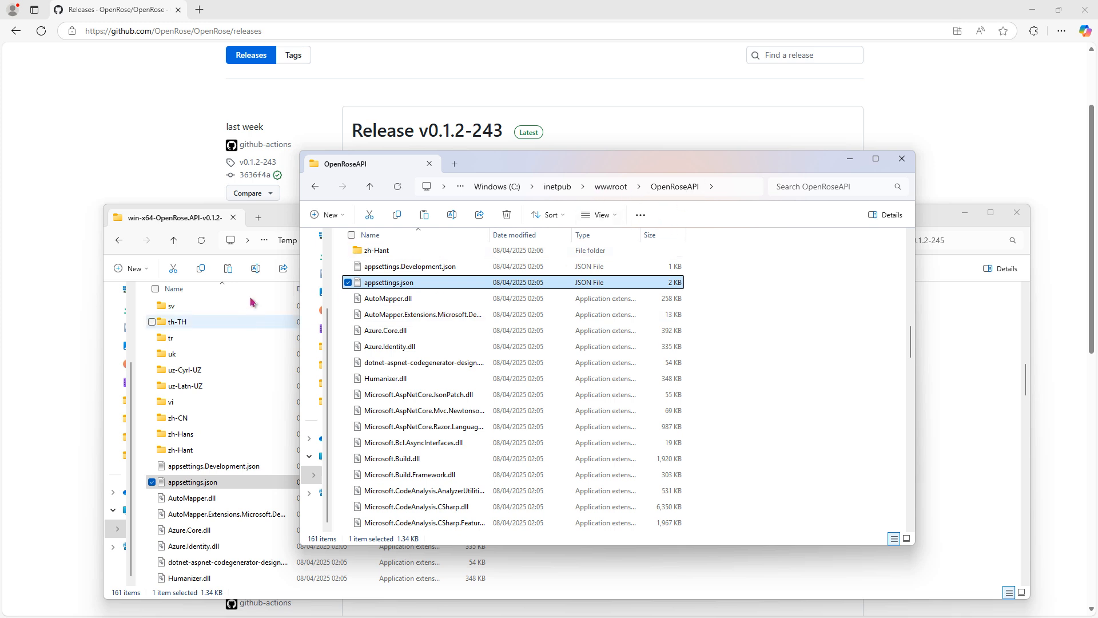
left_click(272, 220)
left_click(652, 429)
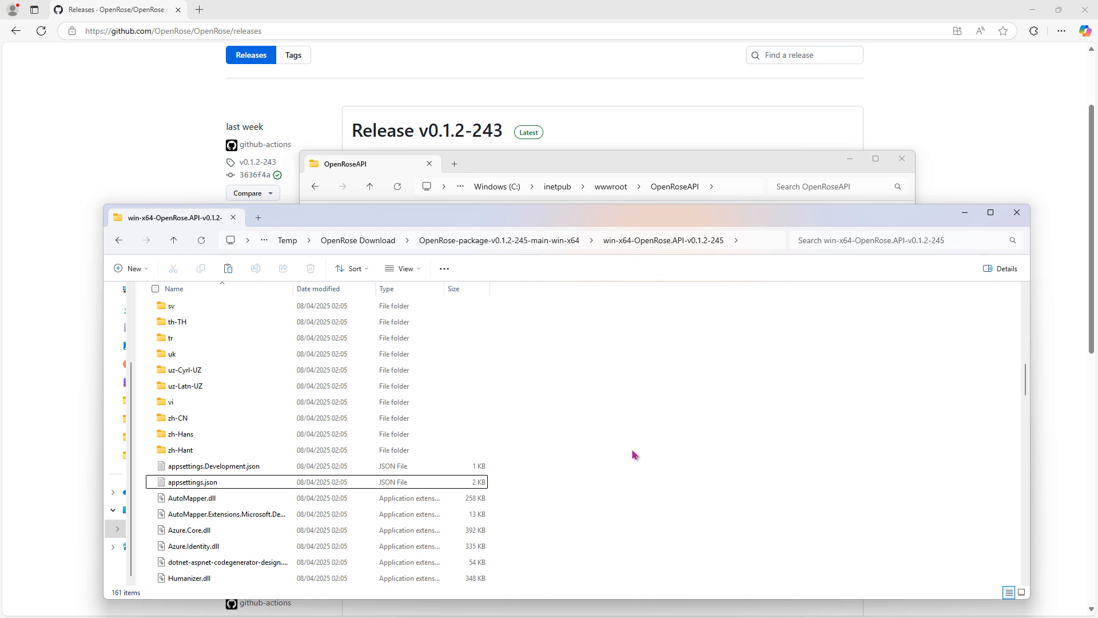
key("ctrl+v")
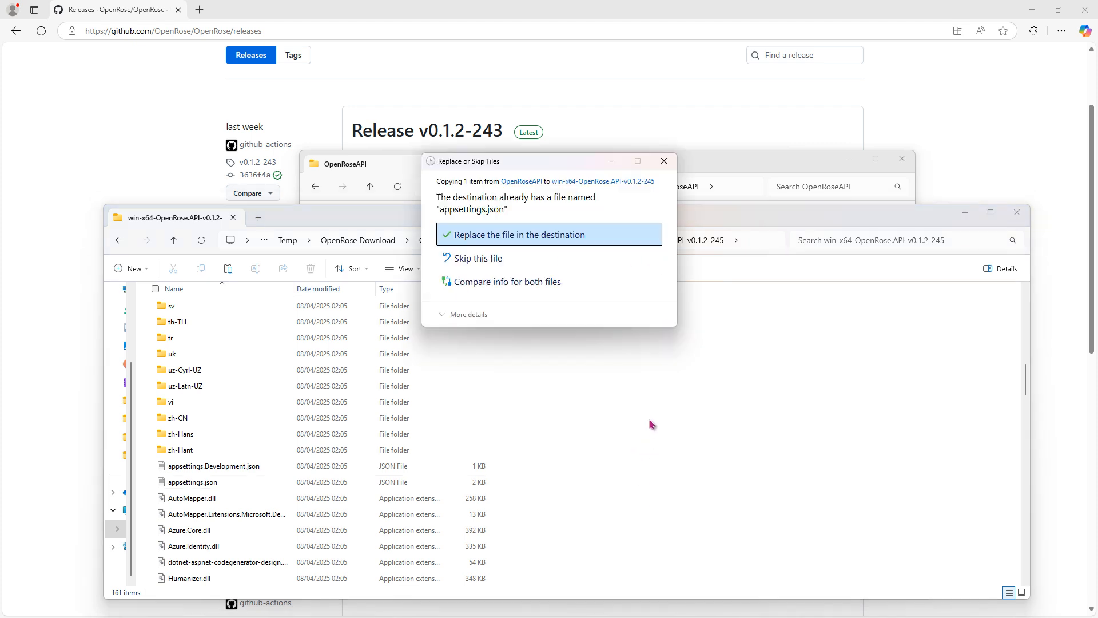
left_click(487, 235)
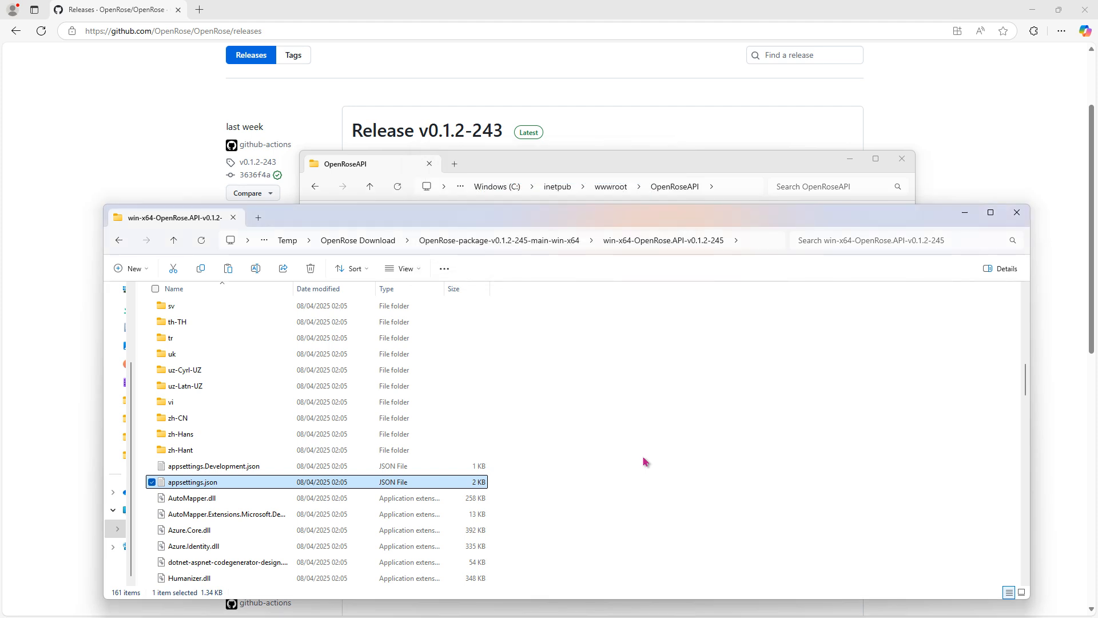
left_click(735, 422)
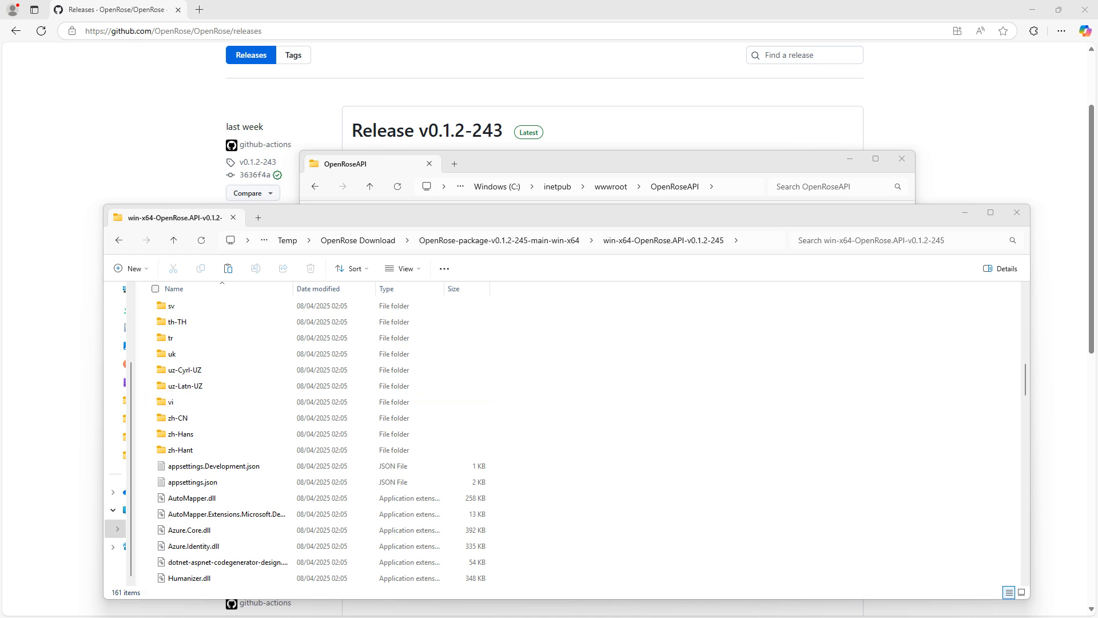
Open the ConnectionStrings__ItemzContext system variable from the System Properties environment variables and examine the ItemzContext part of its name
left_click_drag(291, 149, 689, 196)
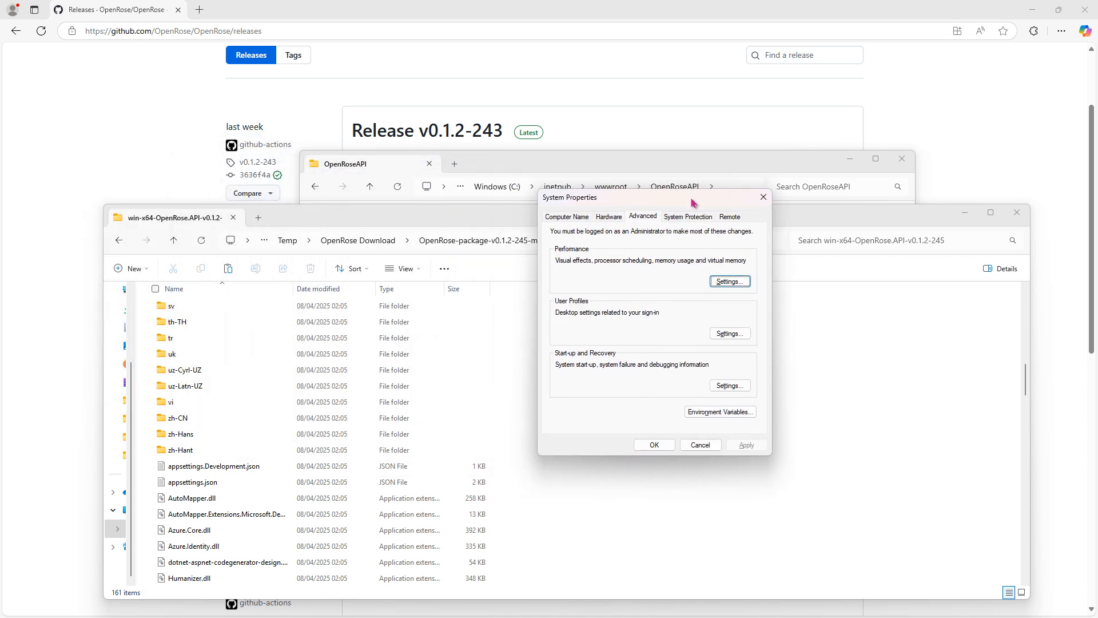
left_click(729, 414)
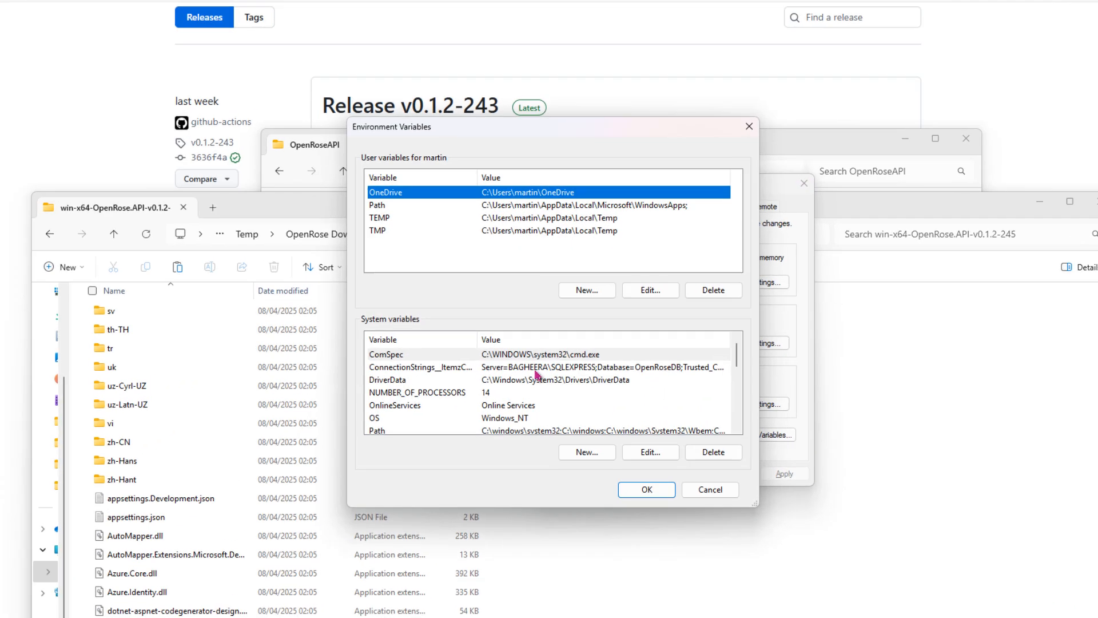
double_click(534, 356)
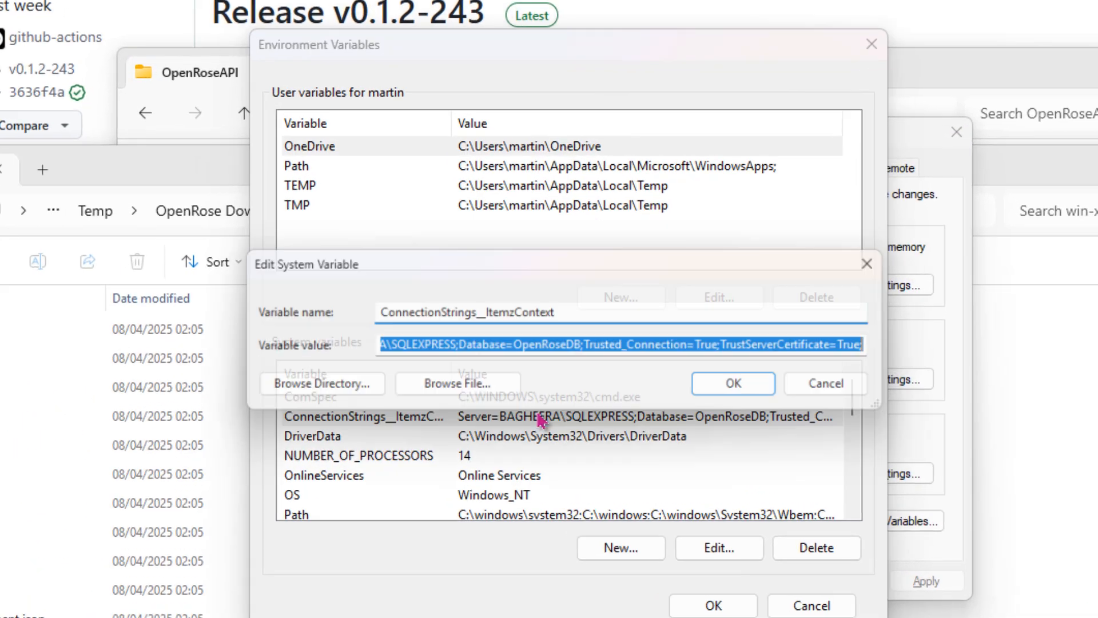
left_click(647, 344)
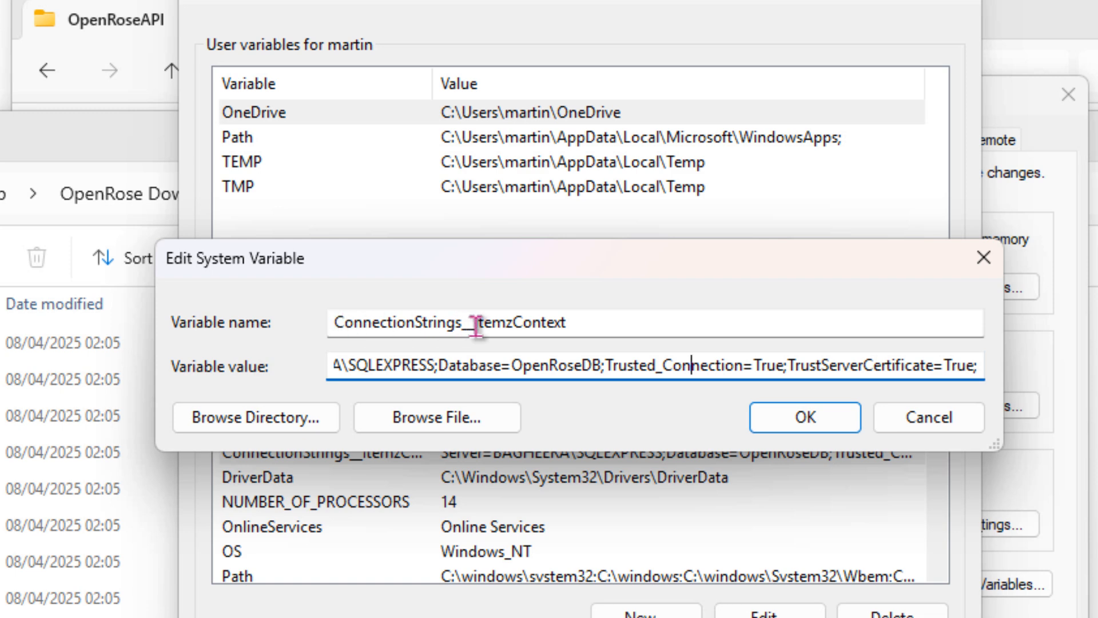
left_click_drag(473, 324, 641, 321)
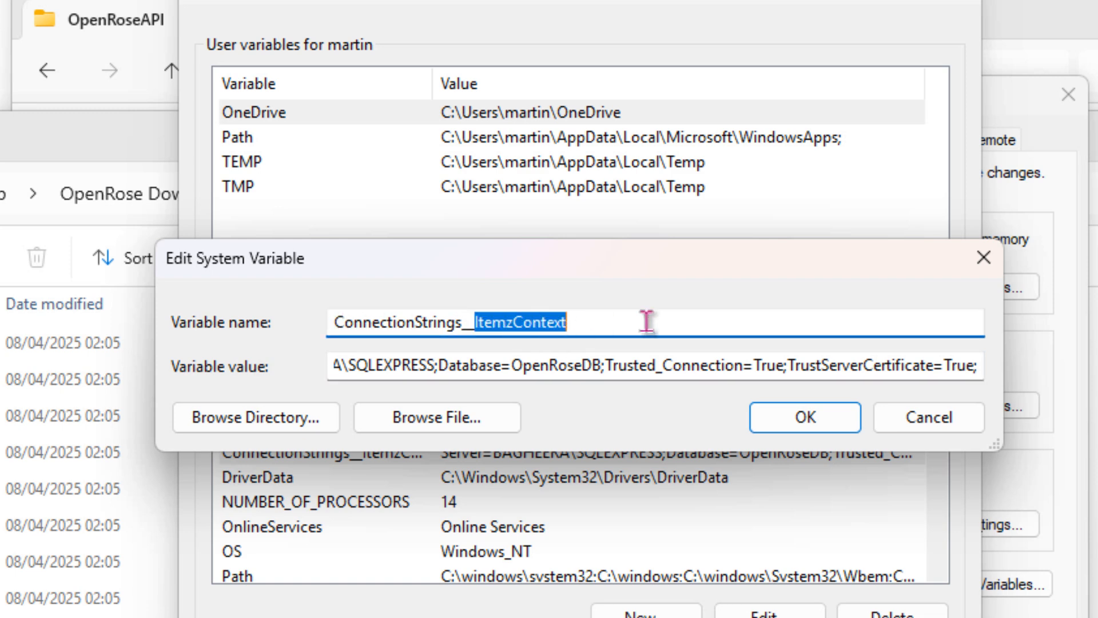
left_click(642, 322)
Examine the ConnectionStrings__ItemzContext variable's value from its start, highlighting the server name portion of the connection string
left_click(525, 365)
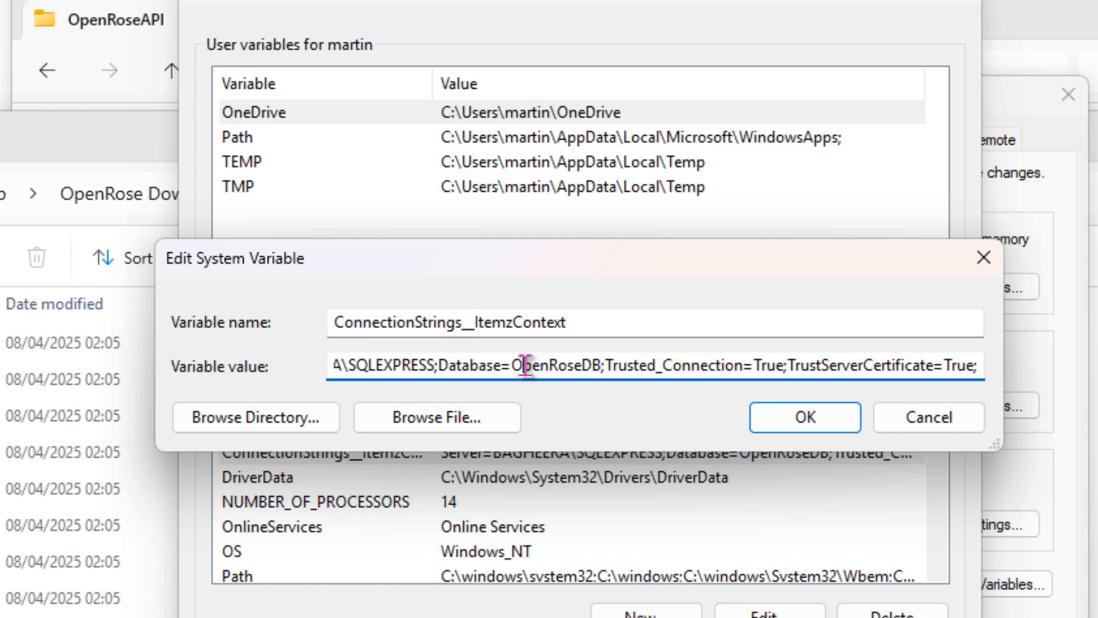
key("Home")
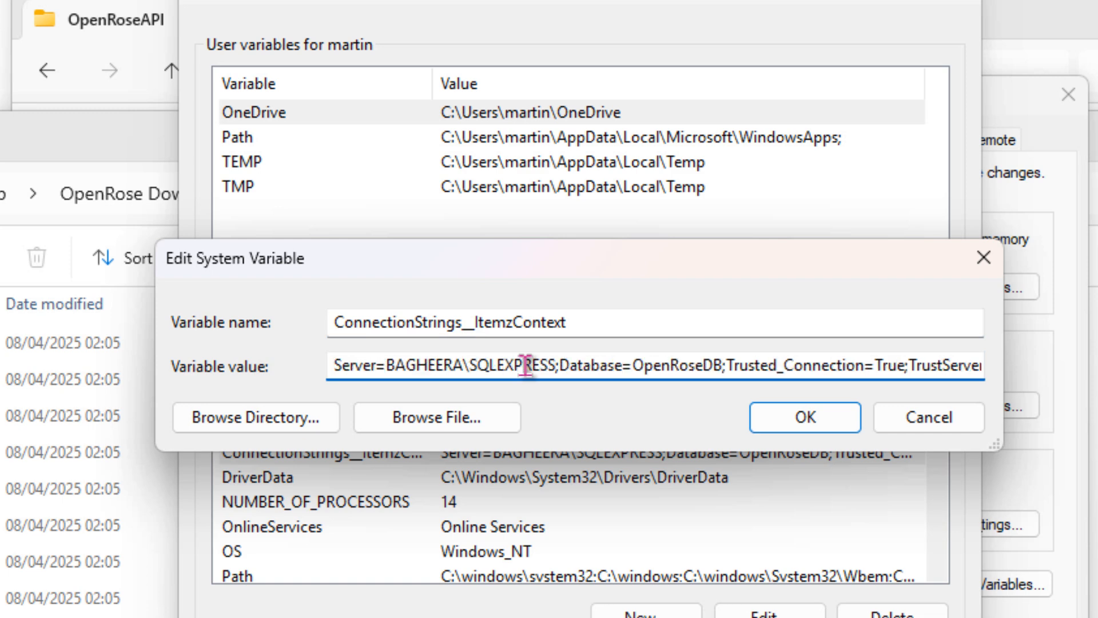
key("ctrl+a")
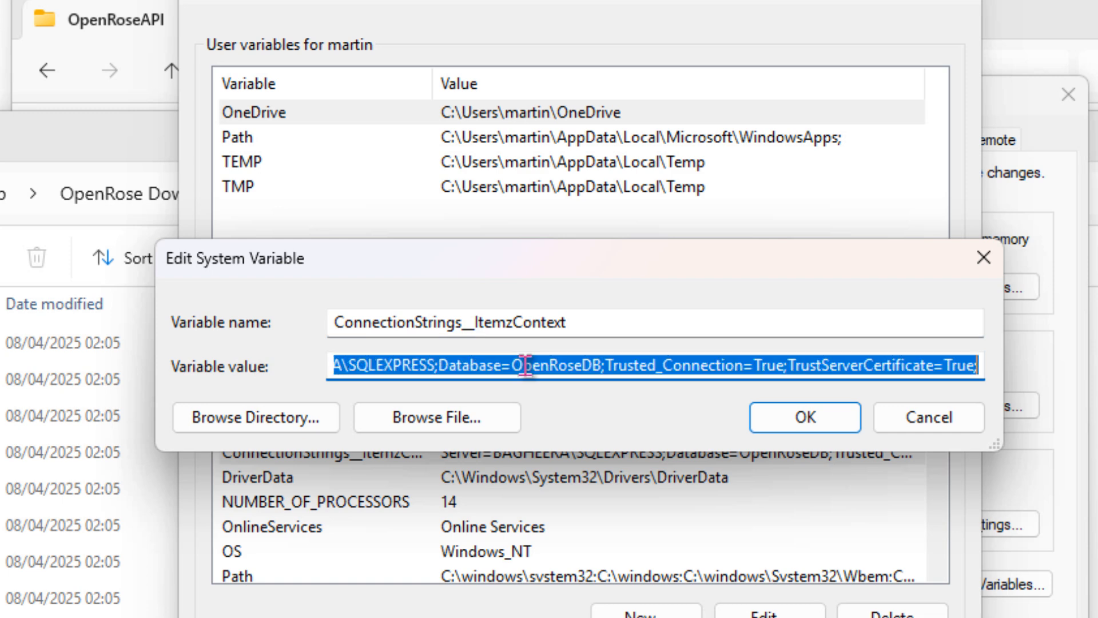
key("ctrl+shift+Left")
key("shift+Right")
key("shift+Right")
key("shift+Right")
key("shift+Right")
key("shift+Right")
key("shift+Right")
key("shift+Right")
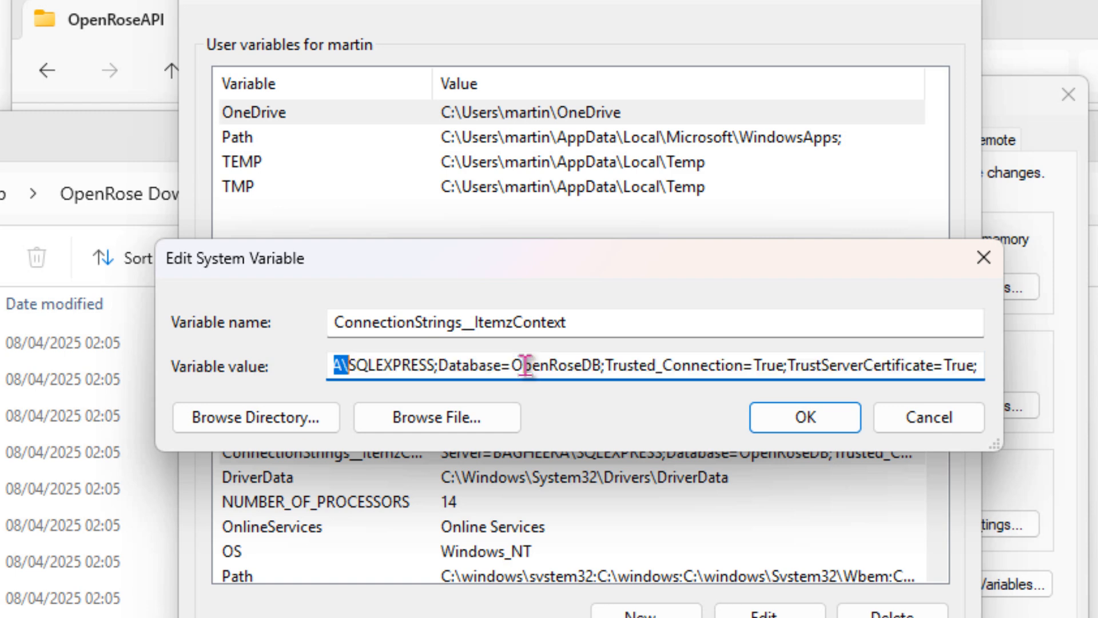
key("shift+Right")
key("shift+Right")
key("shift+Right")
key("shift+Right")
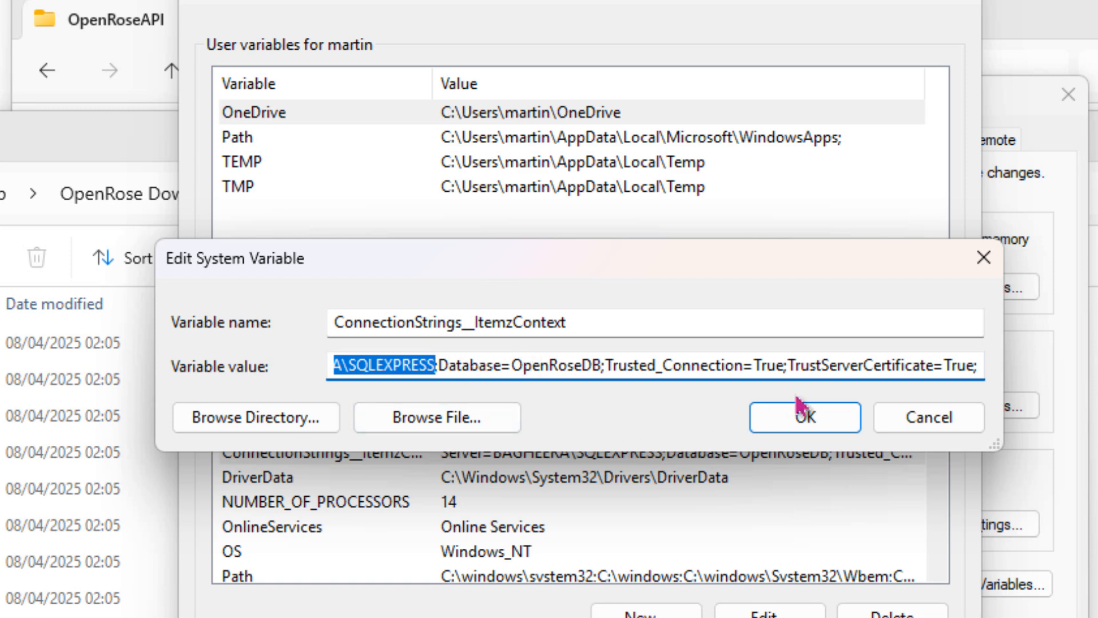
key("Home")
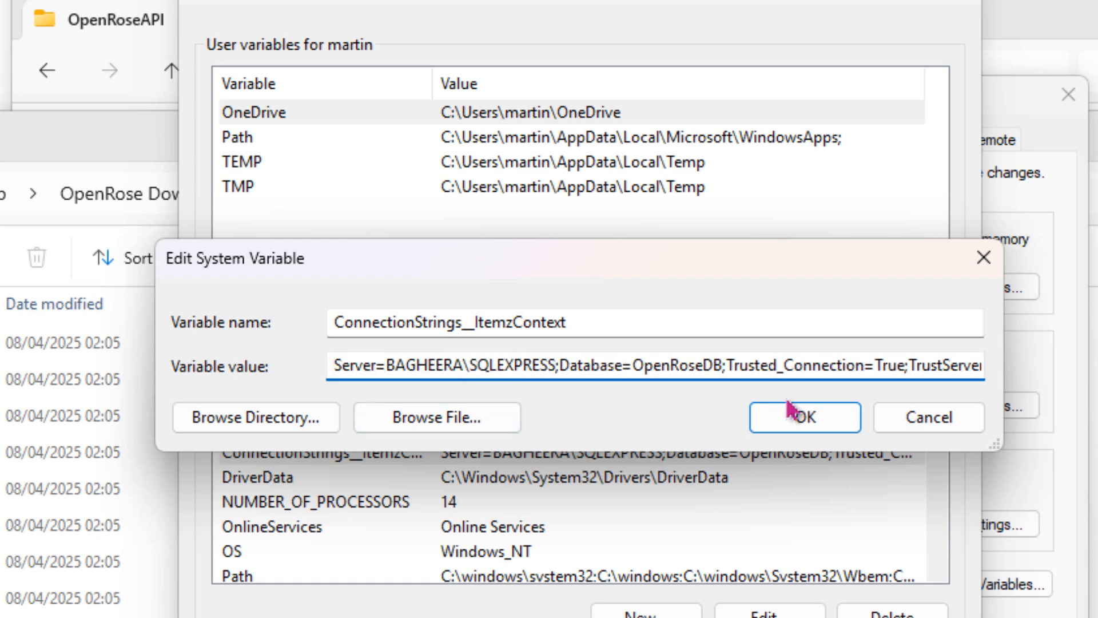
left_click_drag(557, 366, 387, 365)
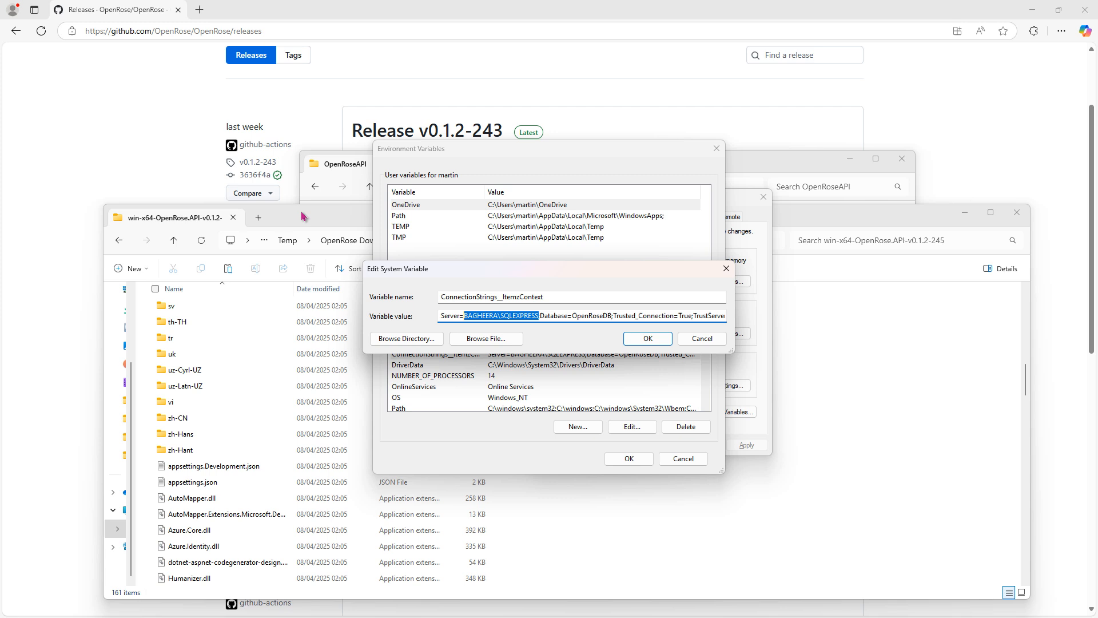
Open appsettings.json from the downloaded win-x64-OpenRose.API-v0.1.2-245 folder and examine its ItemzContext entry under ConnectionStrings
left_click(103, 216)
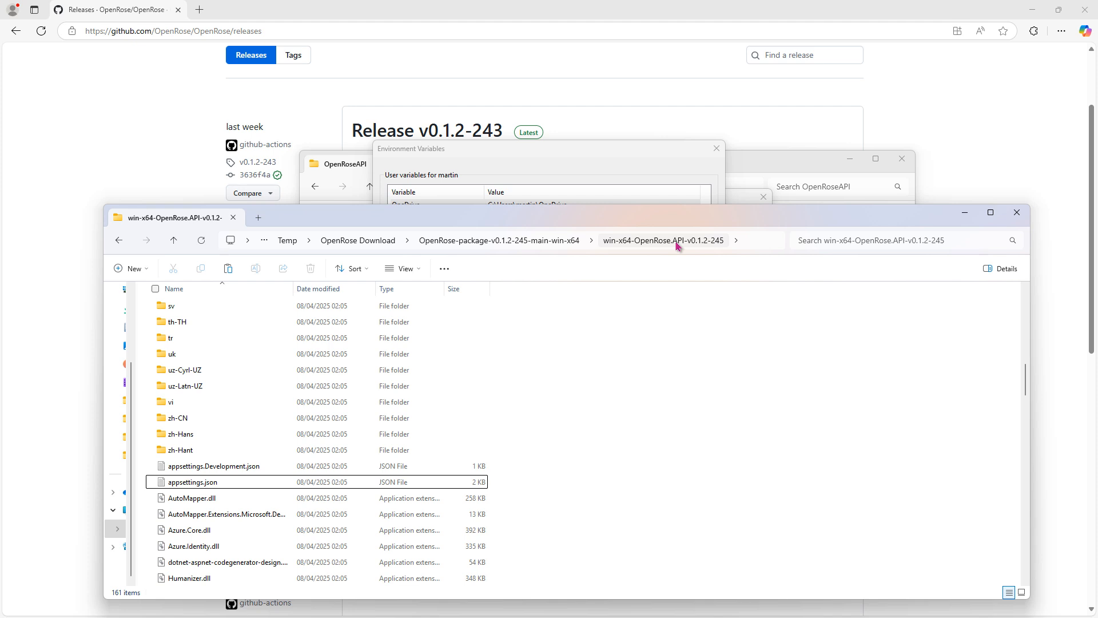
left_click(246, 482)
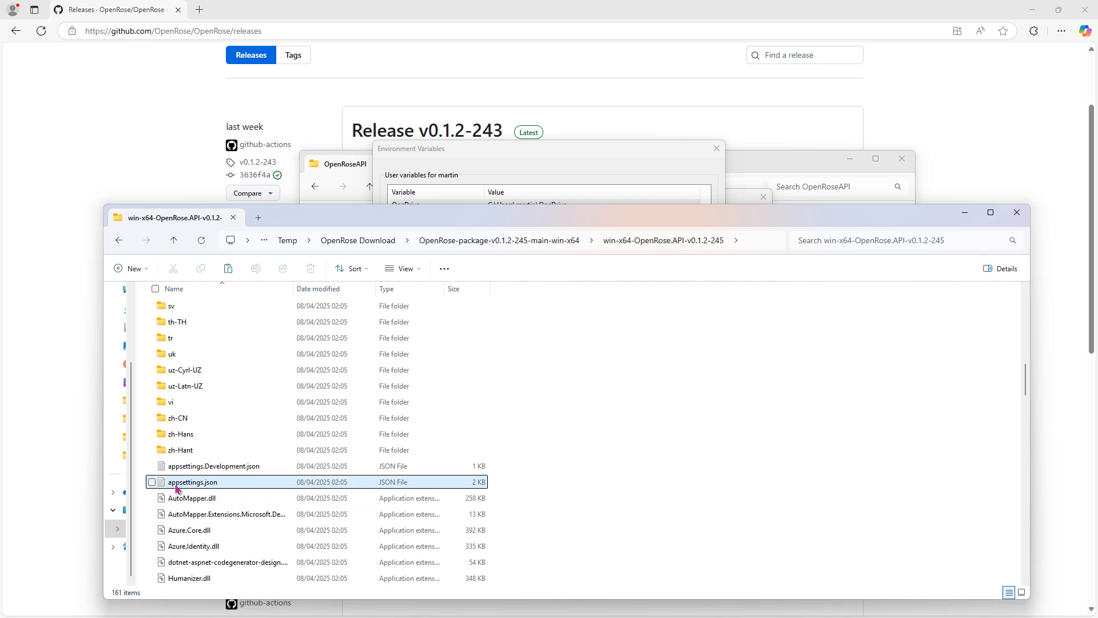
double_click(247, 486)
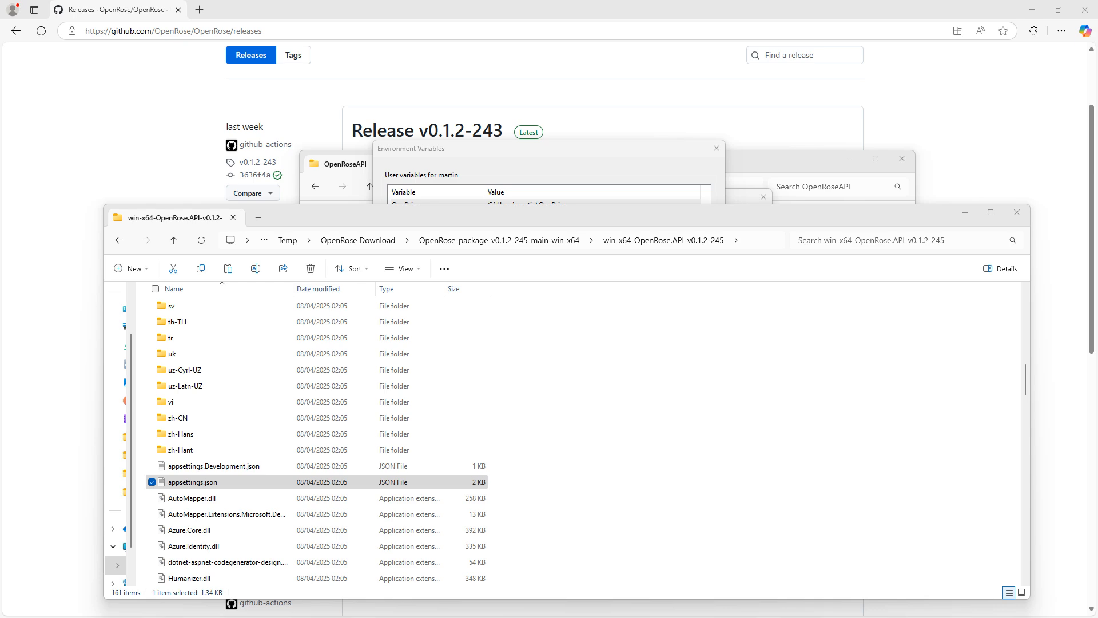
left_click_drag(0, 181, 598, 179)
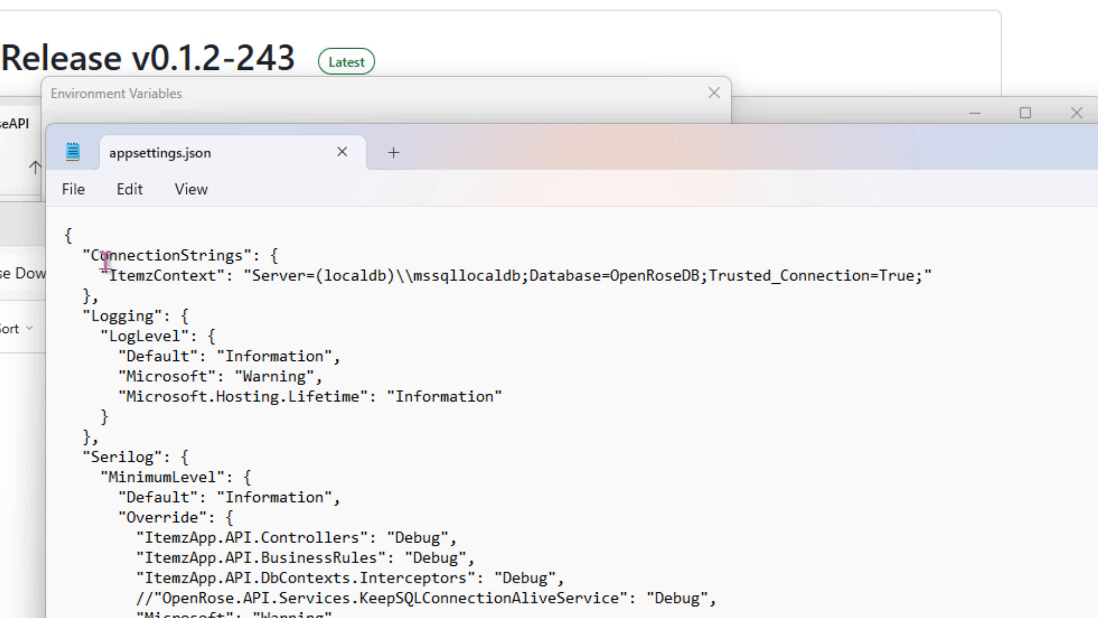
left_click_drag(90, 255, 243, 264)
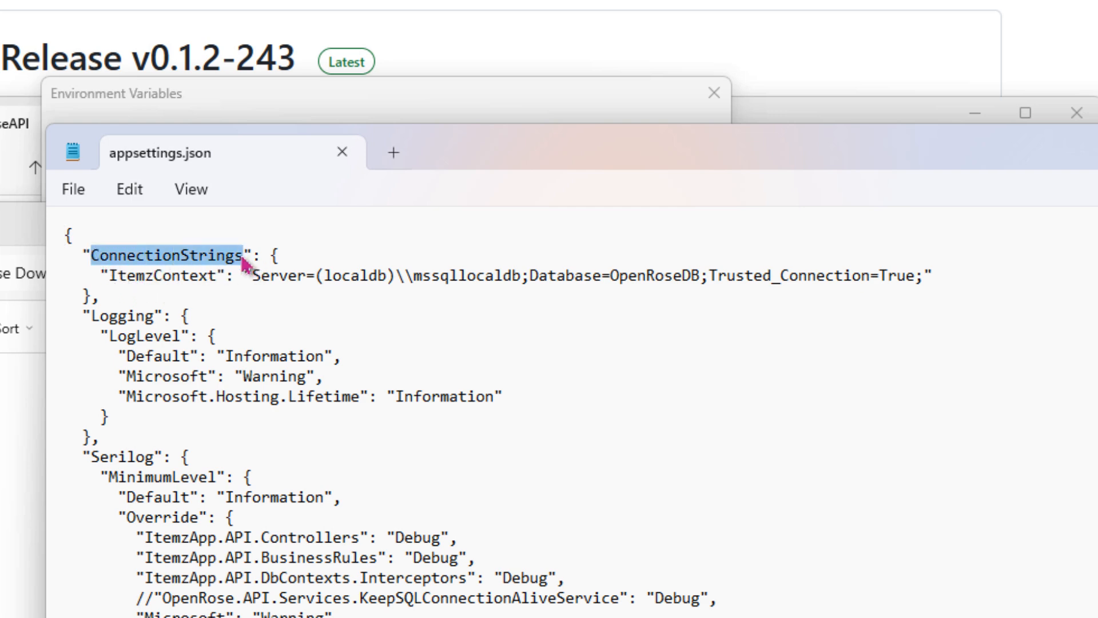
left_click_drag(109, 275, 226, 290)
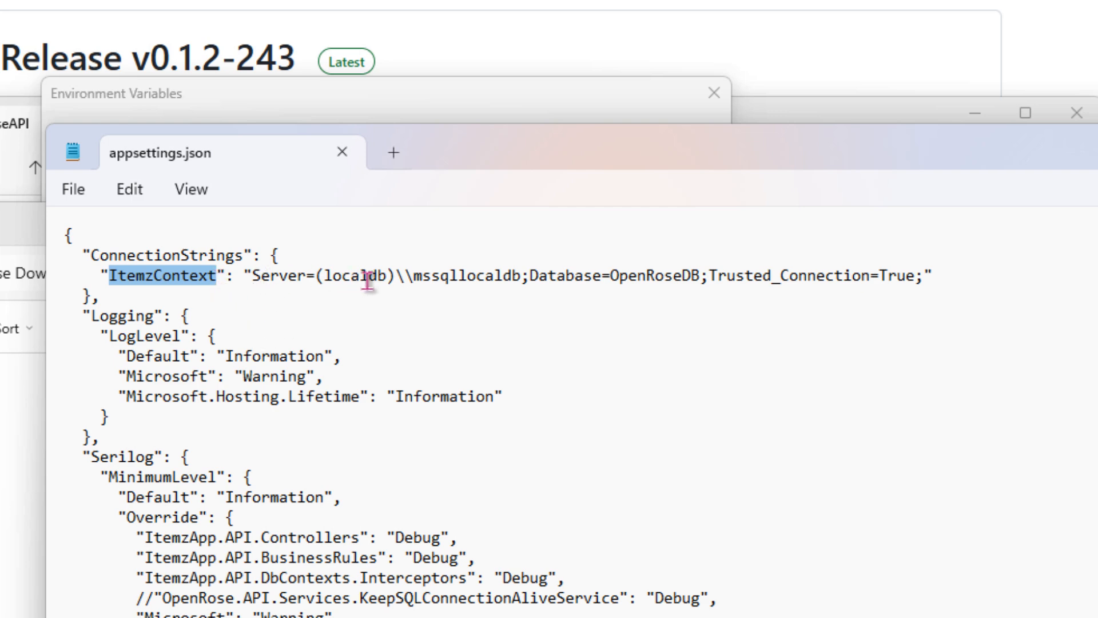
left_click(318, 279)
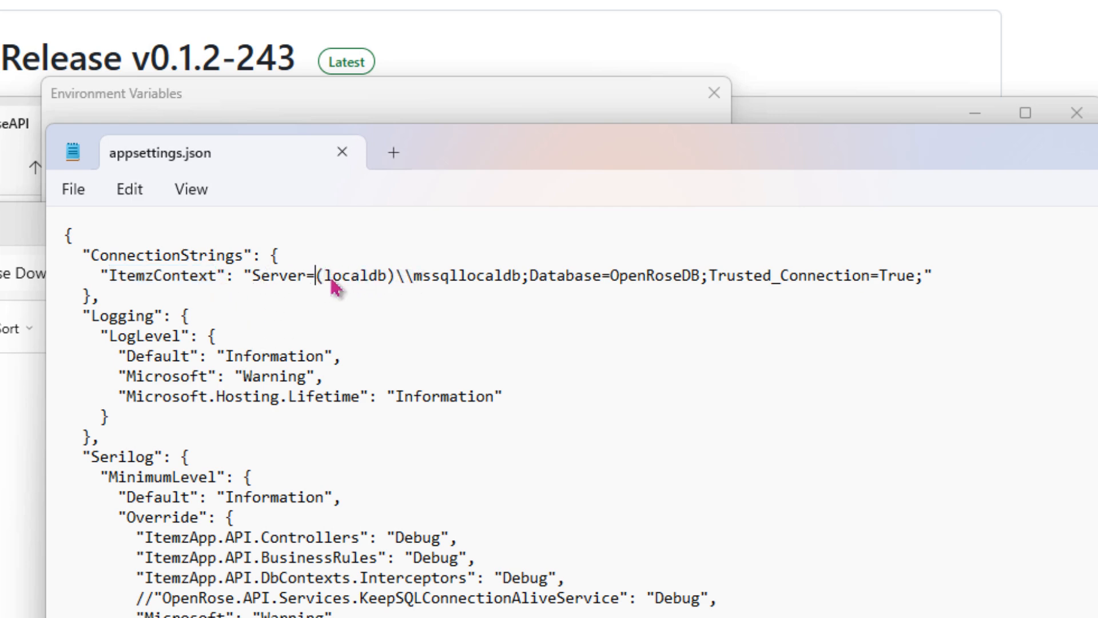
left_click_drag(332, 282, 691, 281)
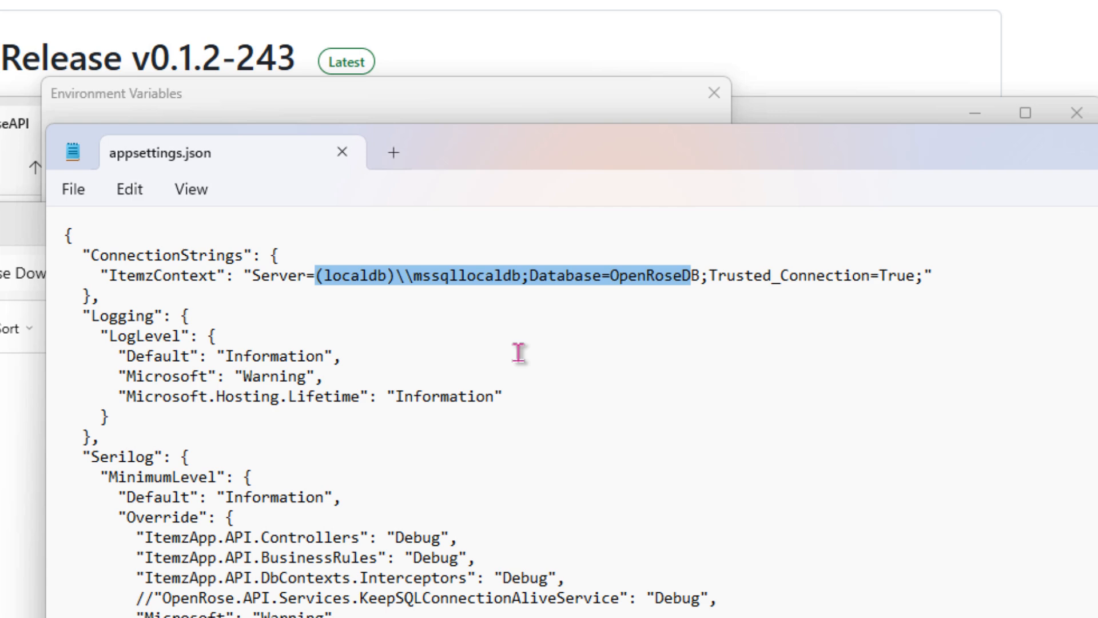
left_click(261, 290)
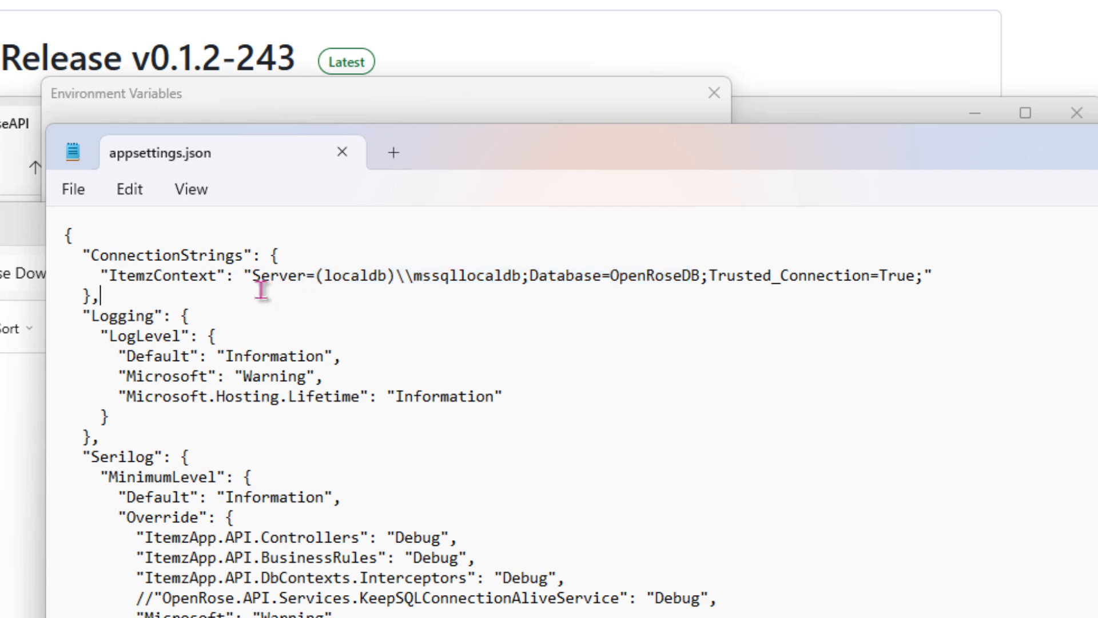
left_click_drag(252, 276, 924, 277)
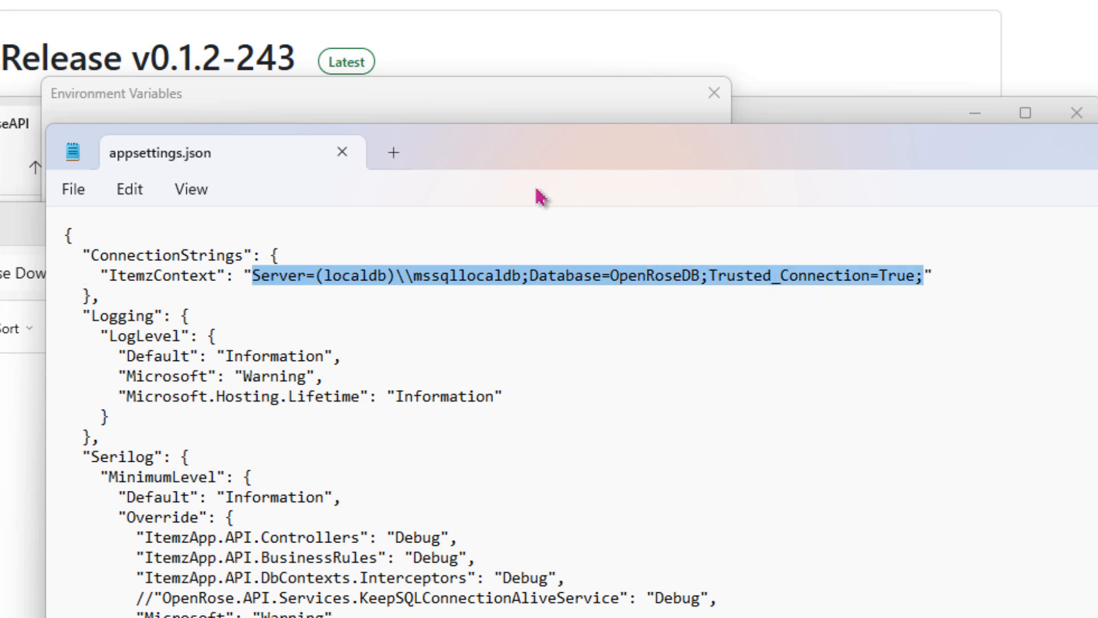
Compare the system variable with the file's connection string, and close appsettings.json and all System Properties dialogs without saving changes
left_click(438, 93)
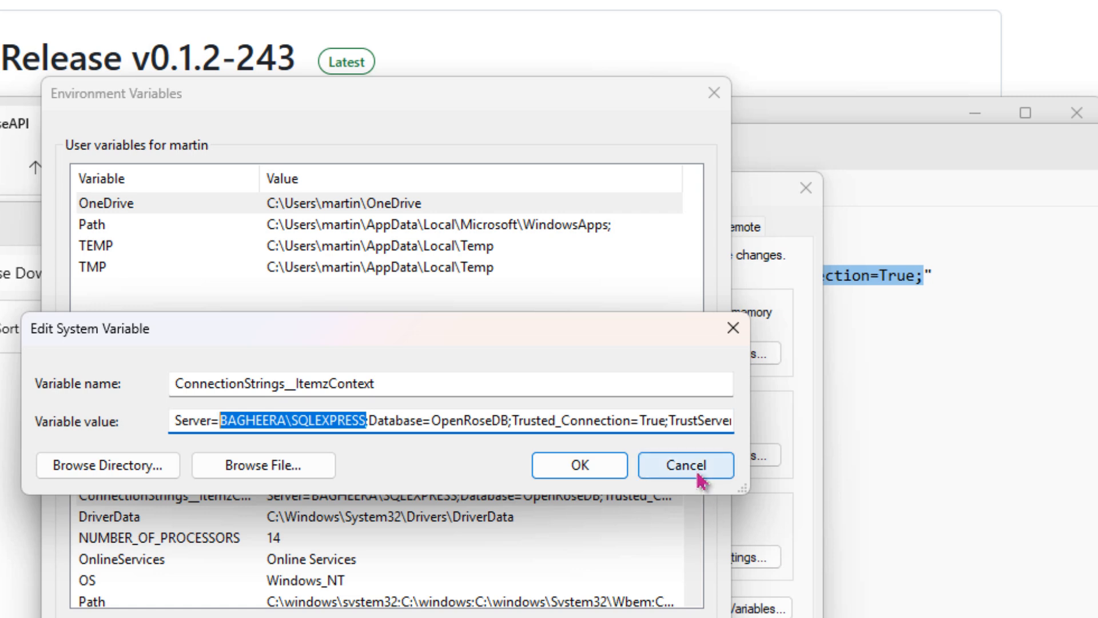
left_click(1074, 412)
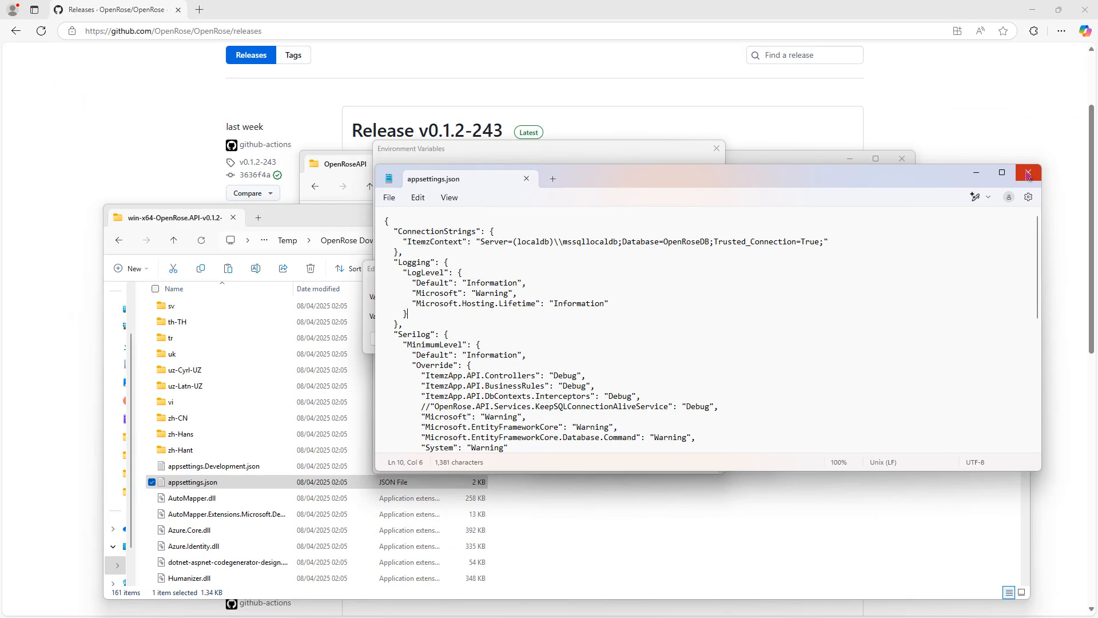
left_click(1028, 174)
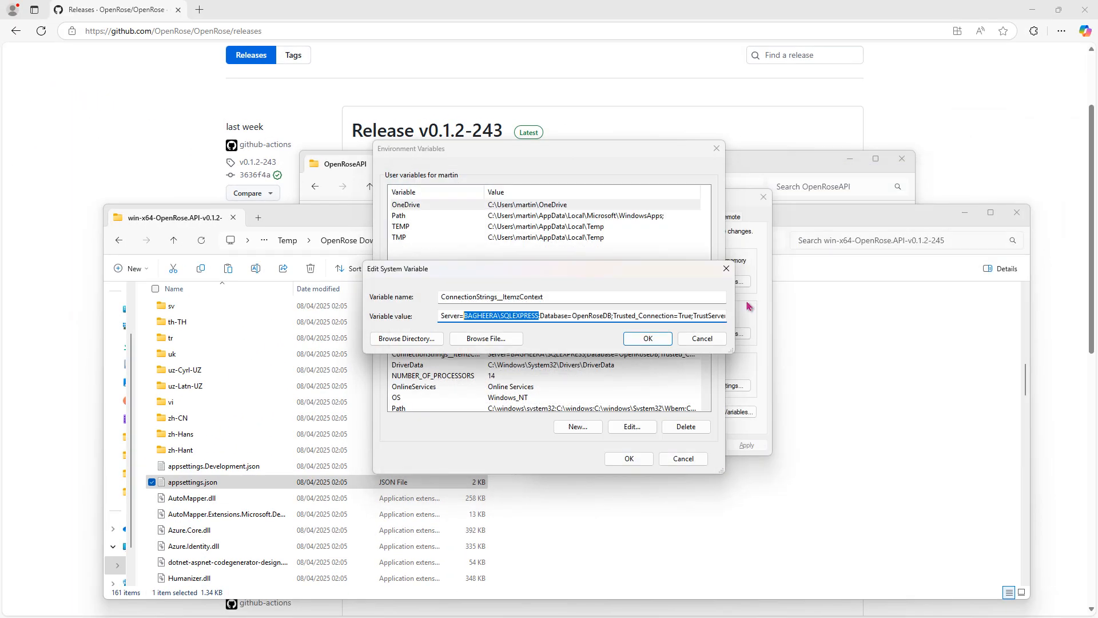
left_click(711, 344)
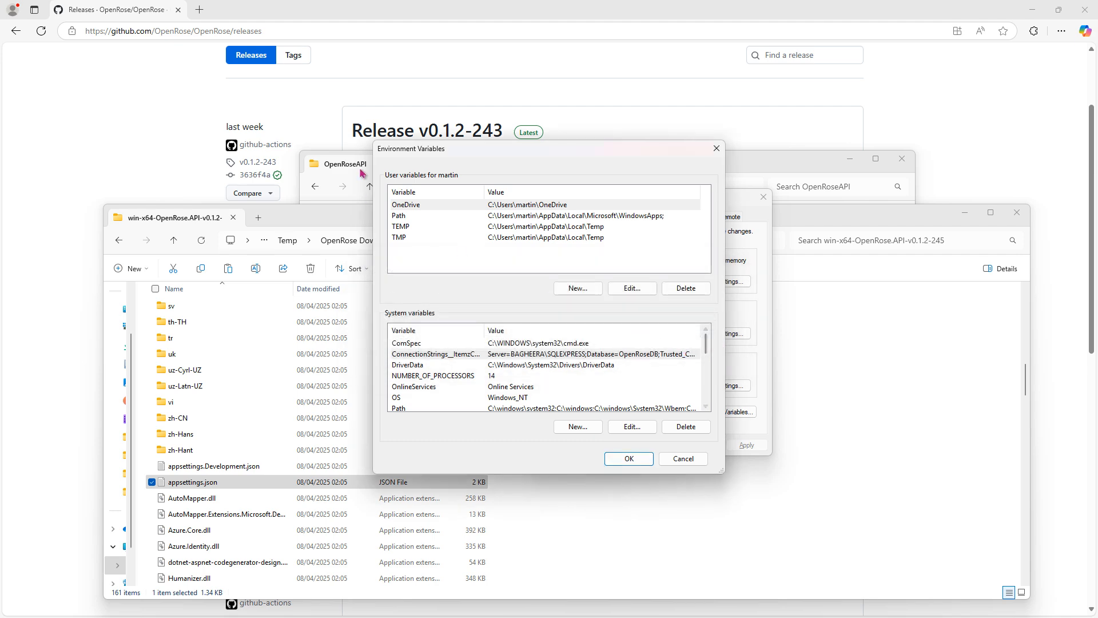
left_click(681, 459)
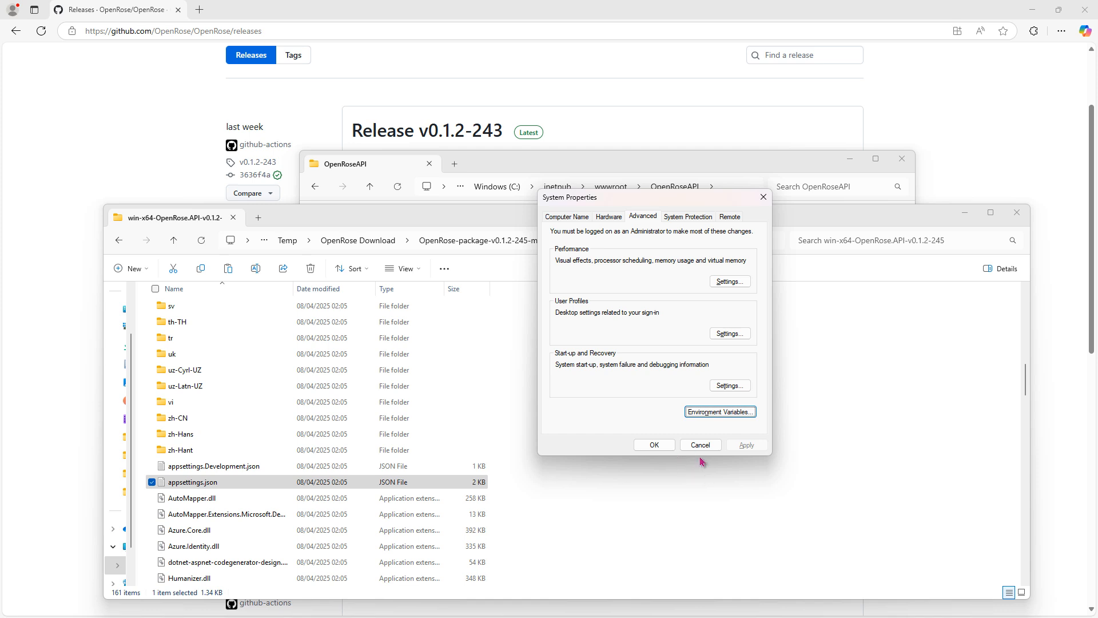
left_click(698, 445)
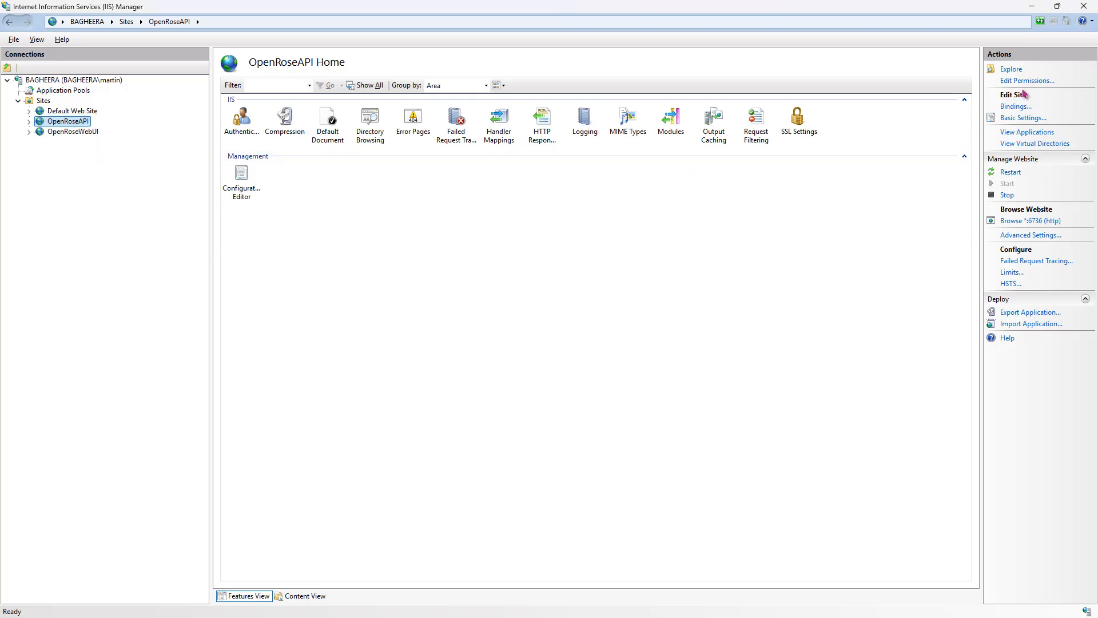
Stop the OpenRoseAPI and OpenRoseWebUI websites in IIS Manager
left_click(1007, 198)
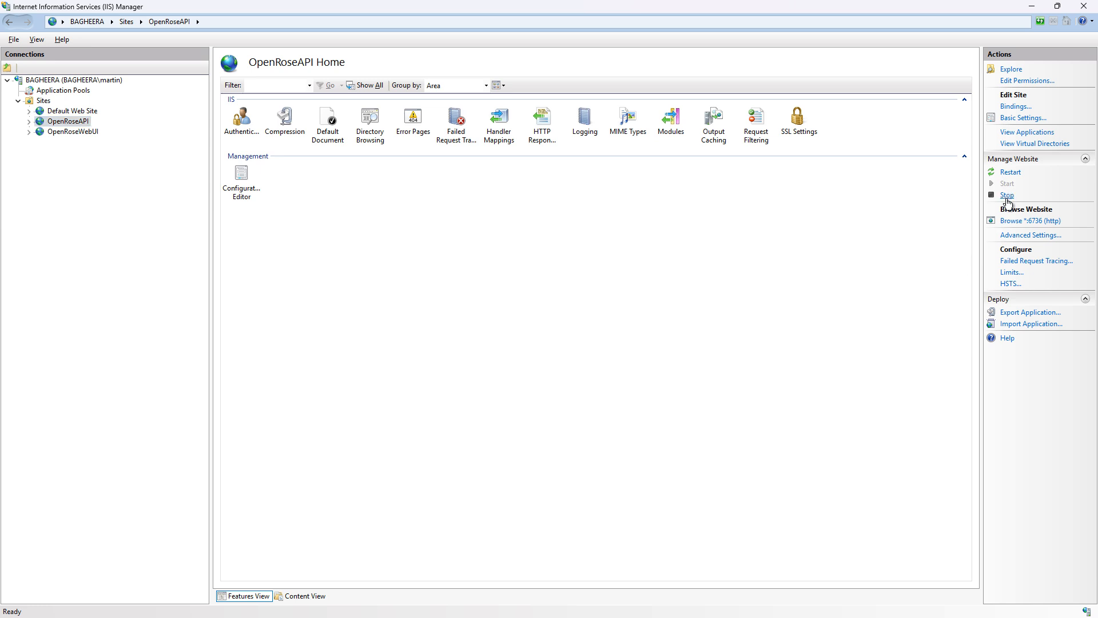
left_click(77, 133)
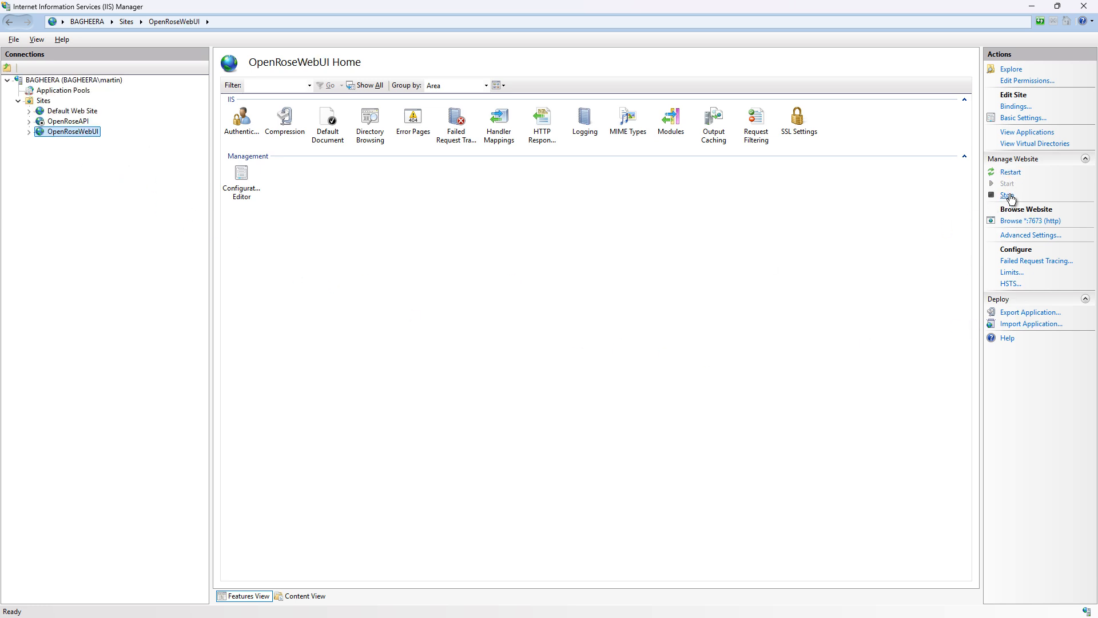
left_click(1007, 195)
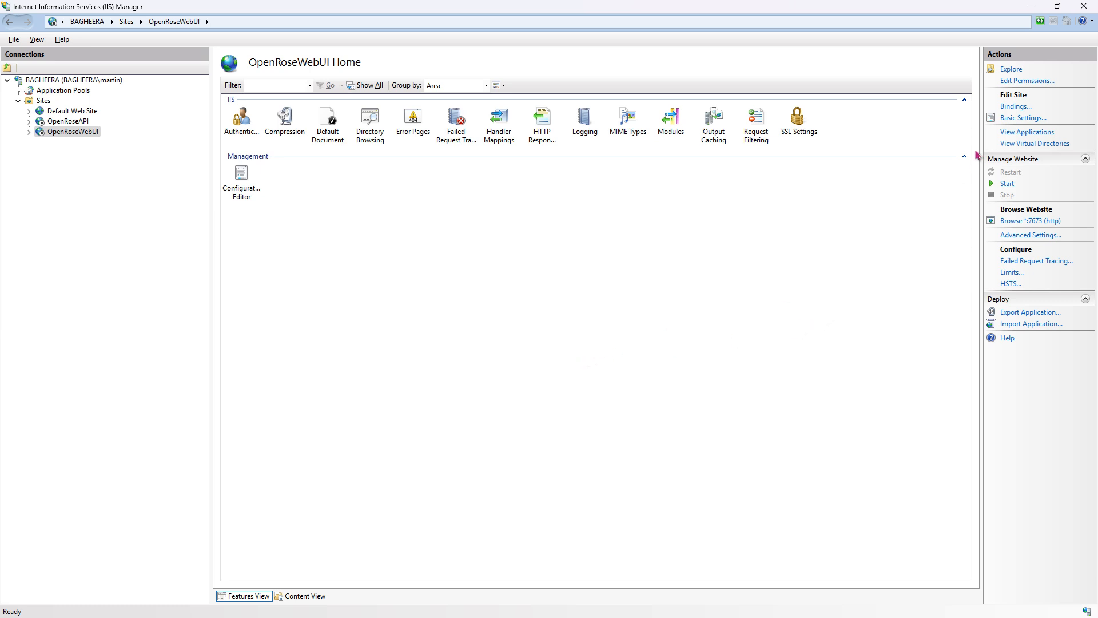
Permanently delete all contents of the C:\inetpub\wwwroot\OpenRoseAPI folder in File Explorer
key("alt+Tab")
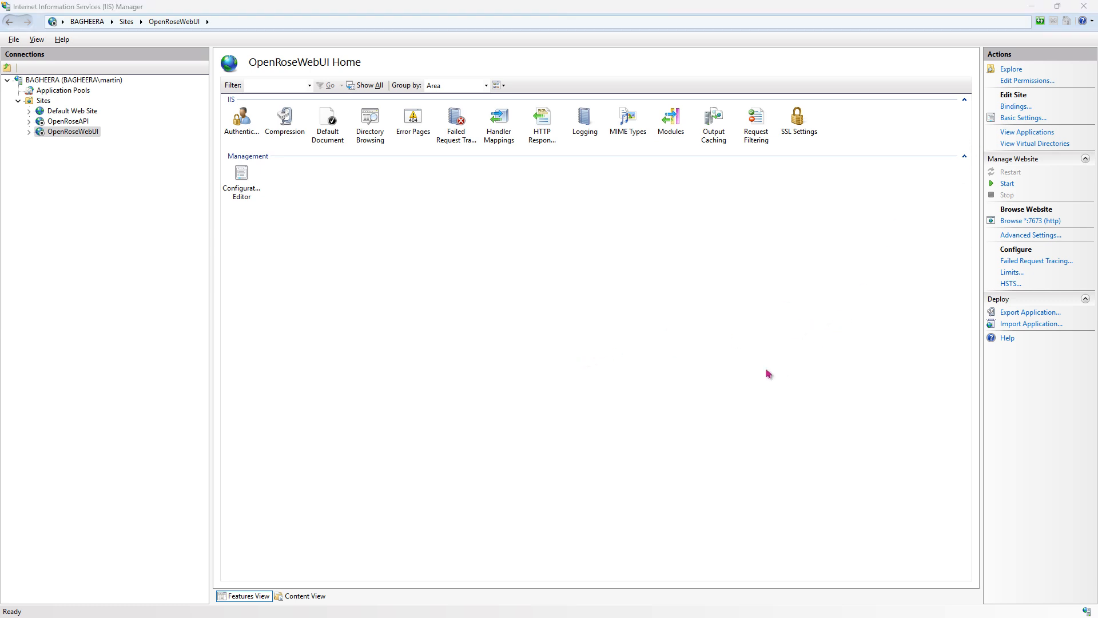
key("alt+Tab")
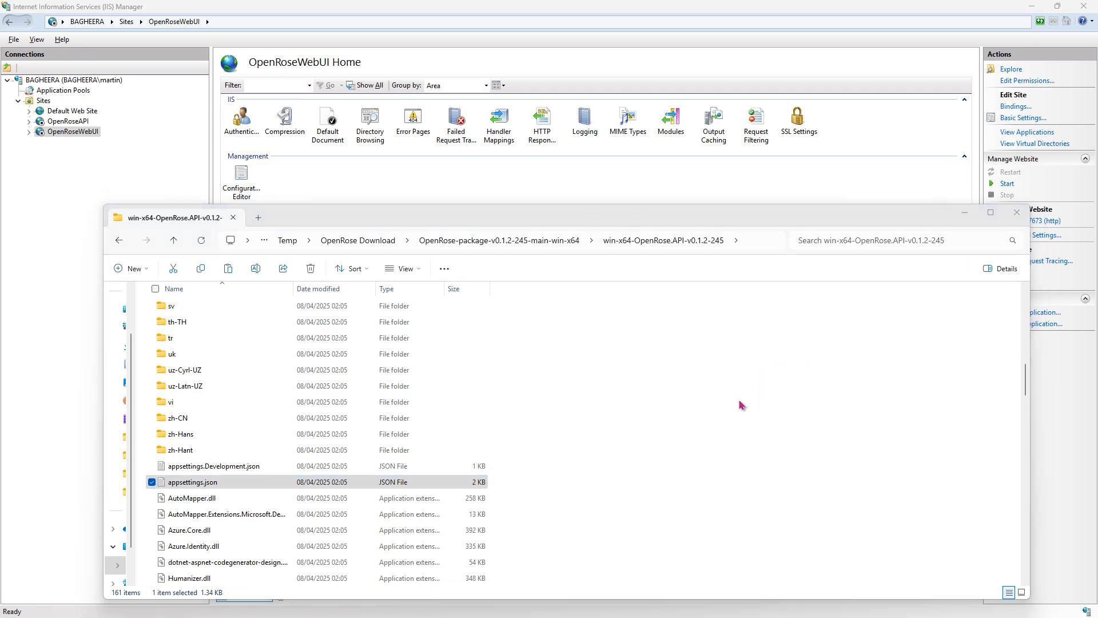
key("alt+Tab")
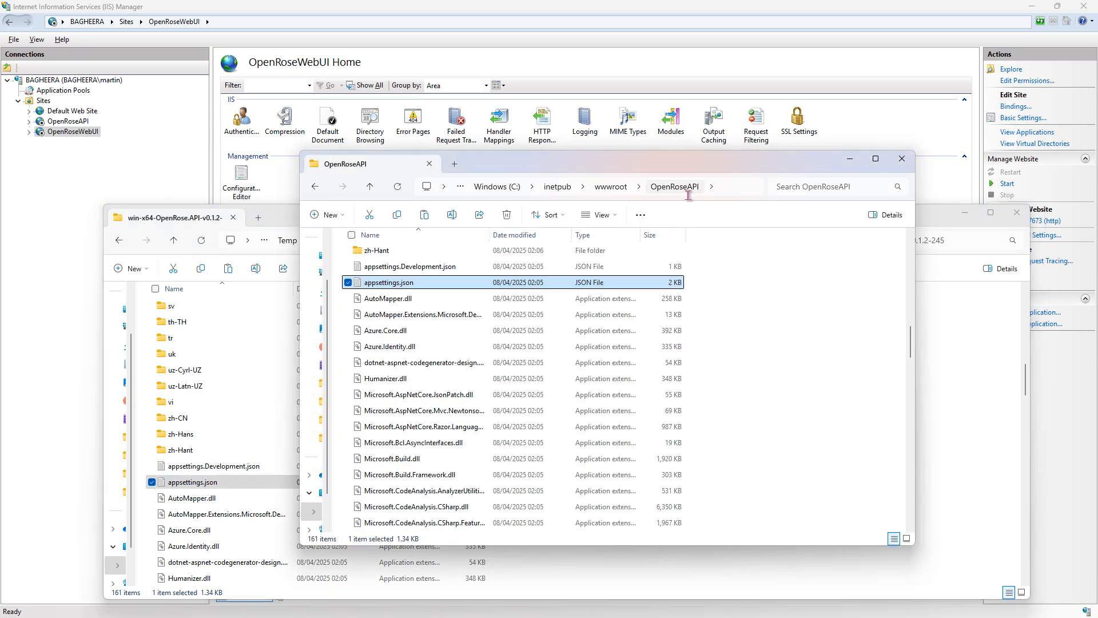
left_click(789, 390)
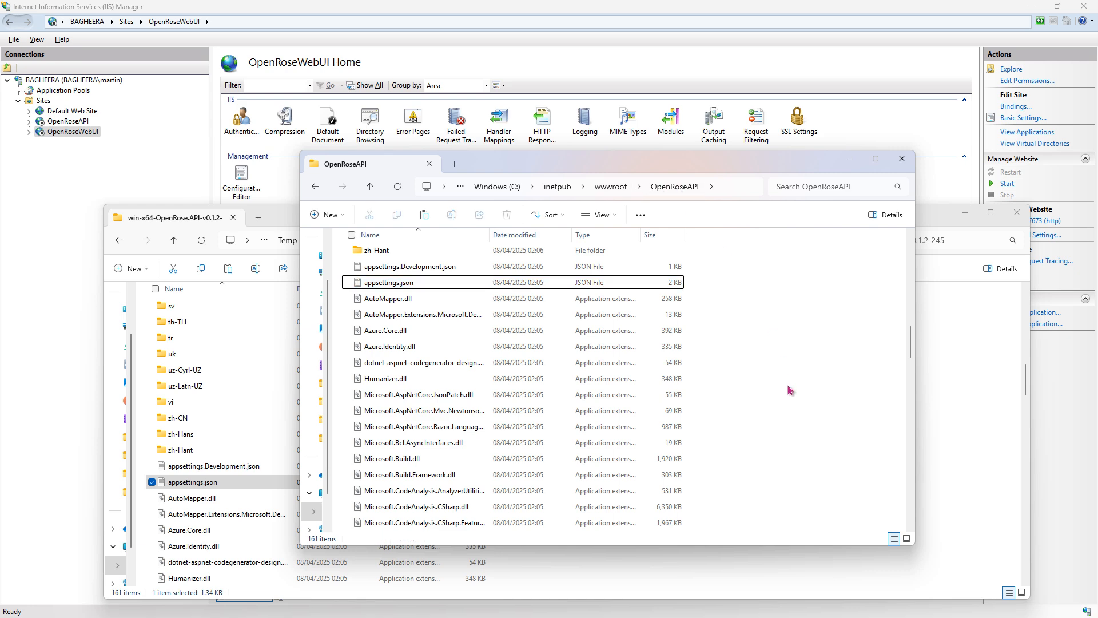
key("ctrl+a")
key("shift+Delete")
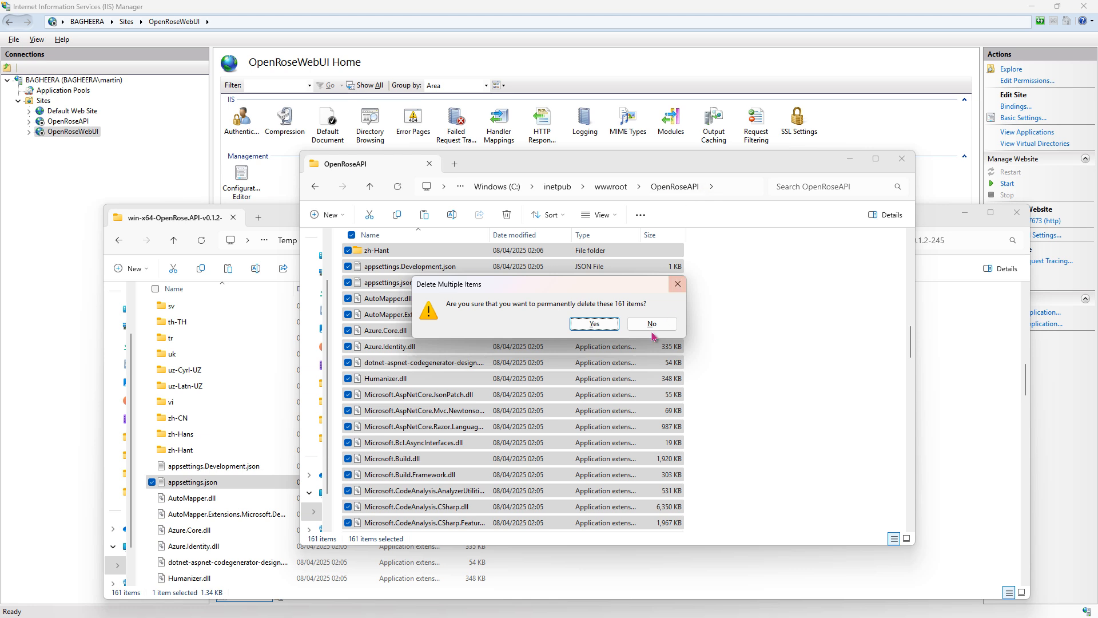
left_click(578, 324)
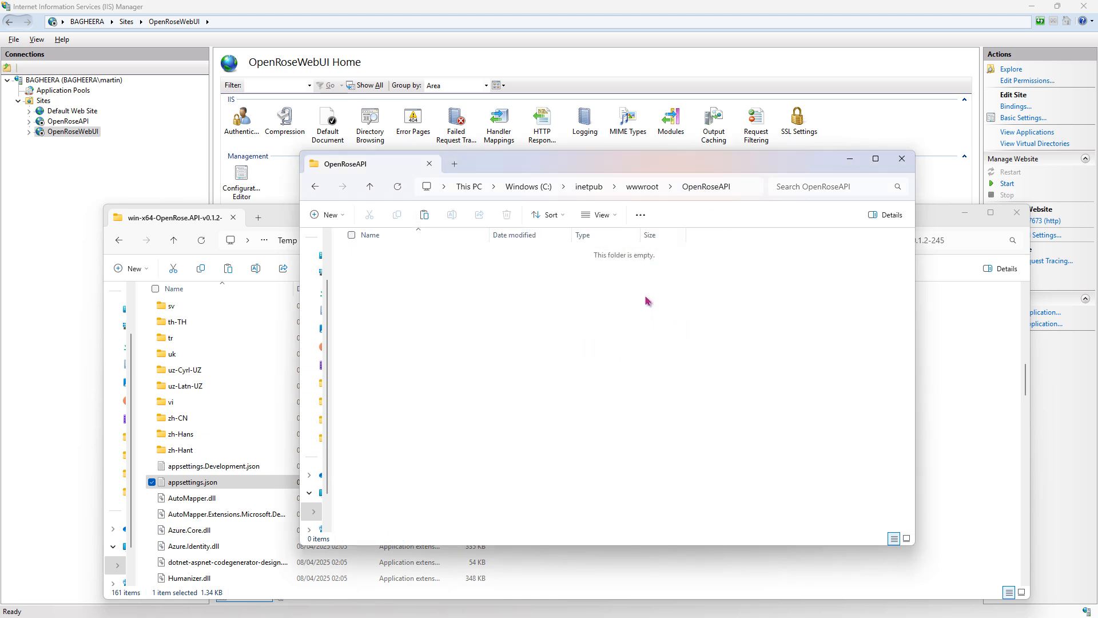
Copy everything from the downloaded win-x64-OpenRose.API-v0.1.2-245 folder into the emptied OpenRoseAPI folder under wwwroot
left_click(283, 217)
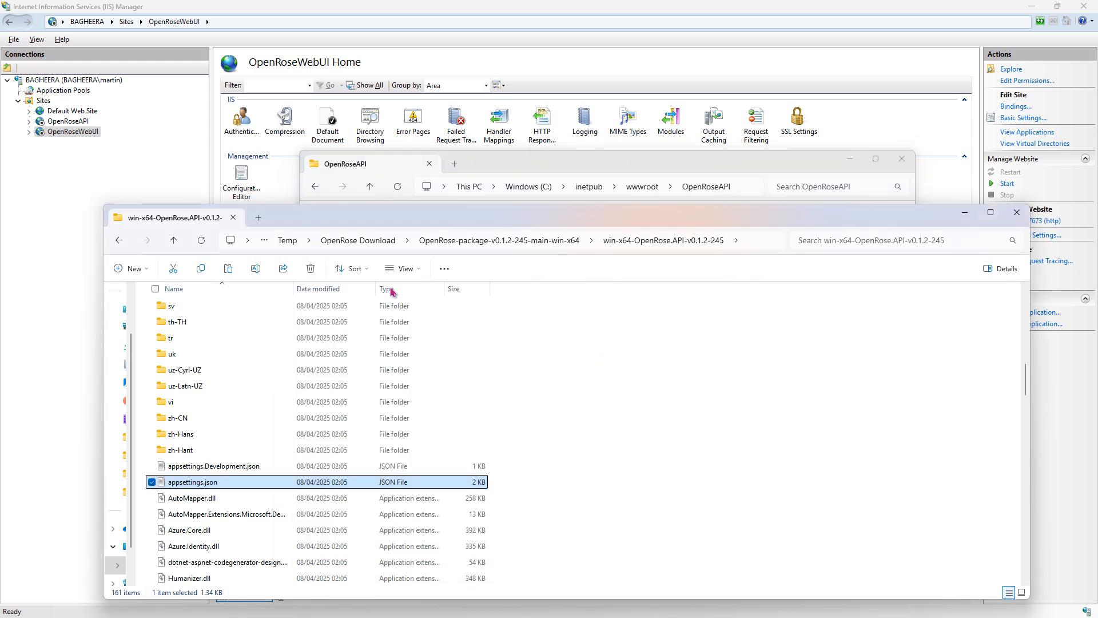
left_click(651, 427)
key("ctrl+a")
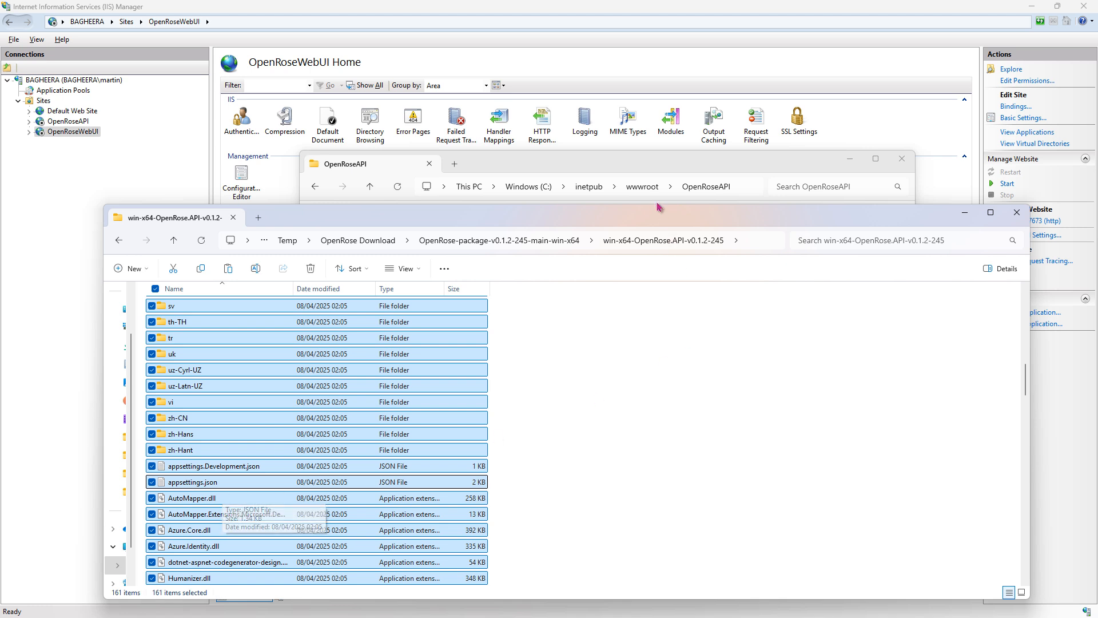
left_click(656, 167)
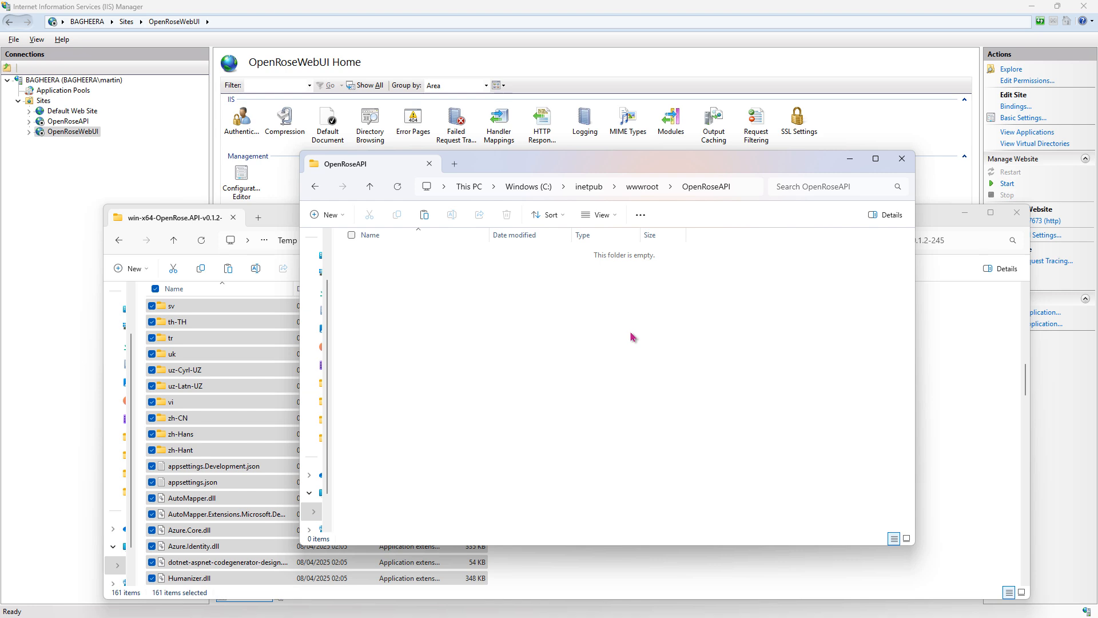
key("ctrl+v")
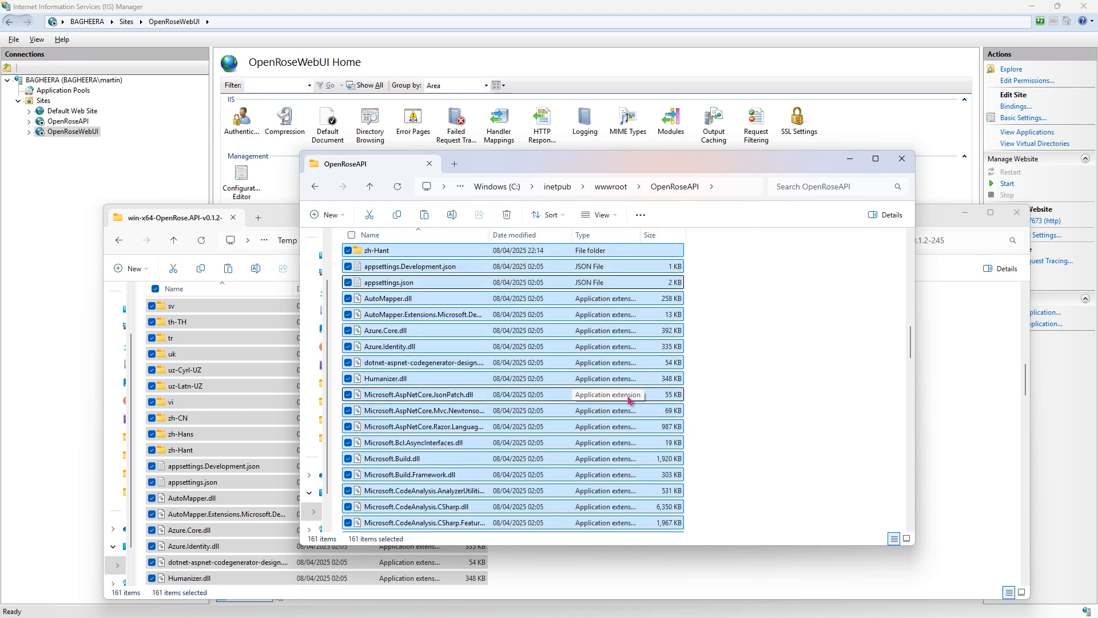
left_click(819, 364)
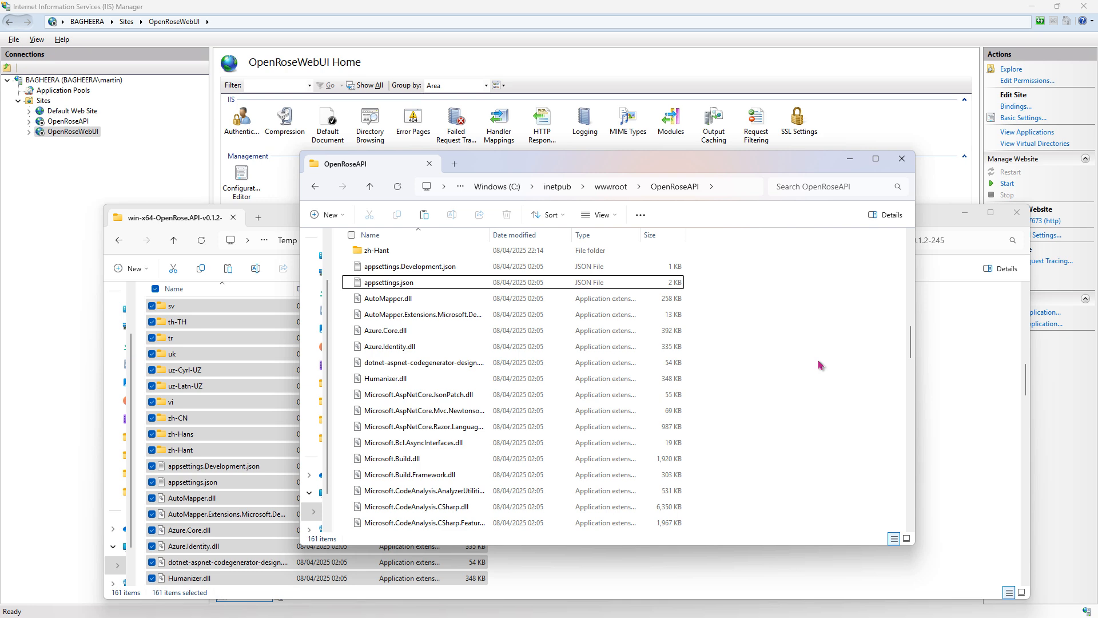
Open the OpenRoseWebUI folder under wwwroot and select everything in the downloaded win-x64-OpenRose.WebUI-v0.1.2-245 folder for copying
left_click(611, 186)
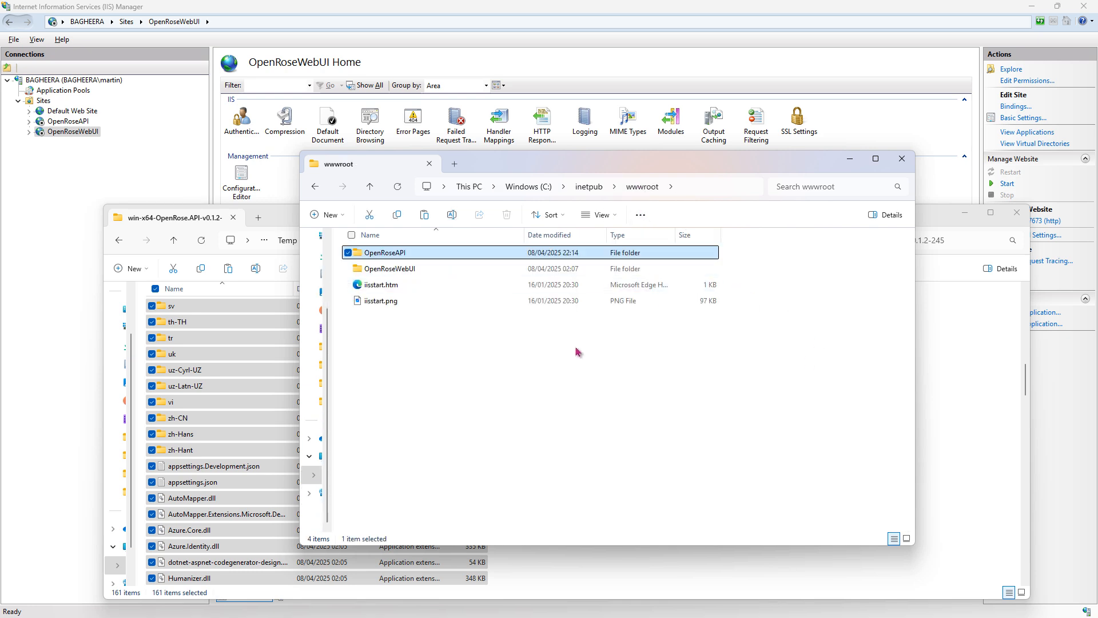
double_click(387, 272)
left_click(273, 213)
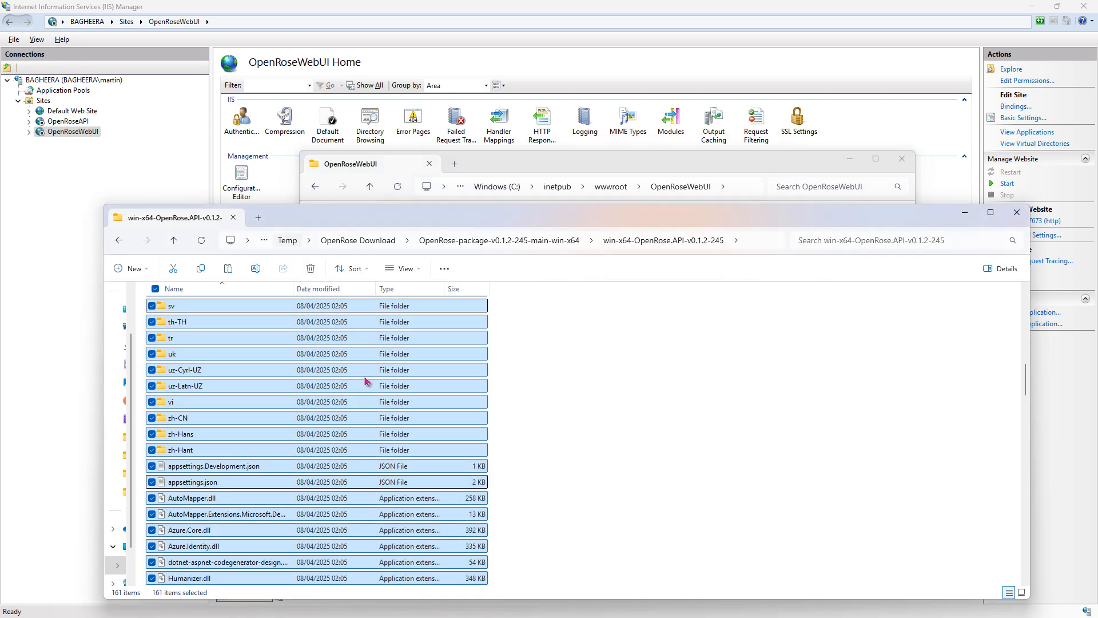
left_click(498, 240)
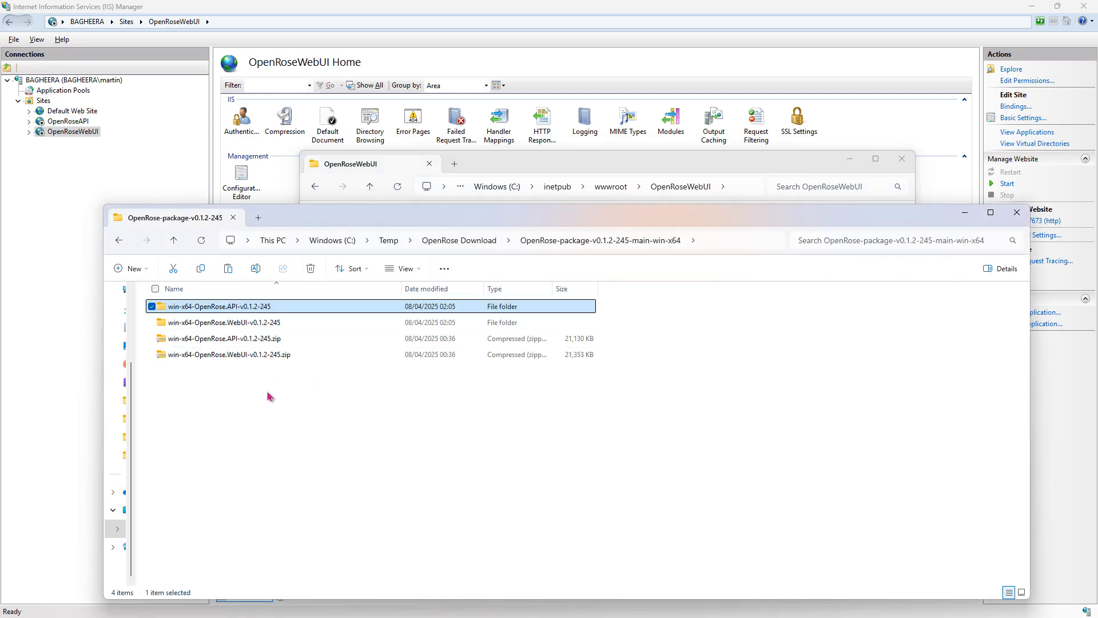
double_click(238, 323)
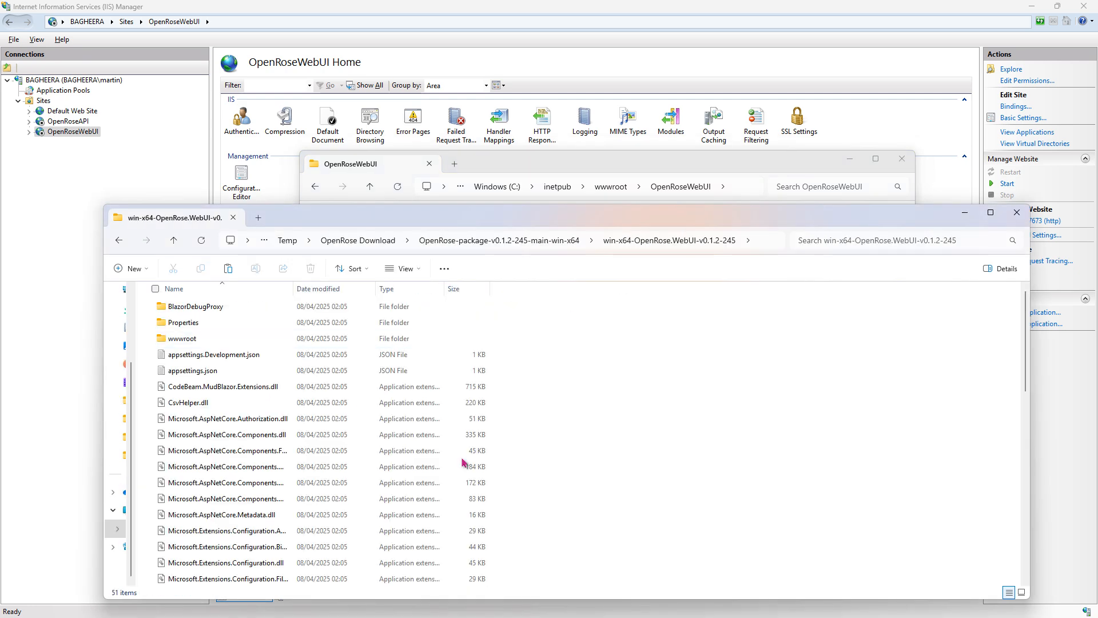
key("ctrl+a")
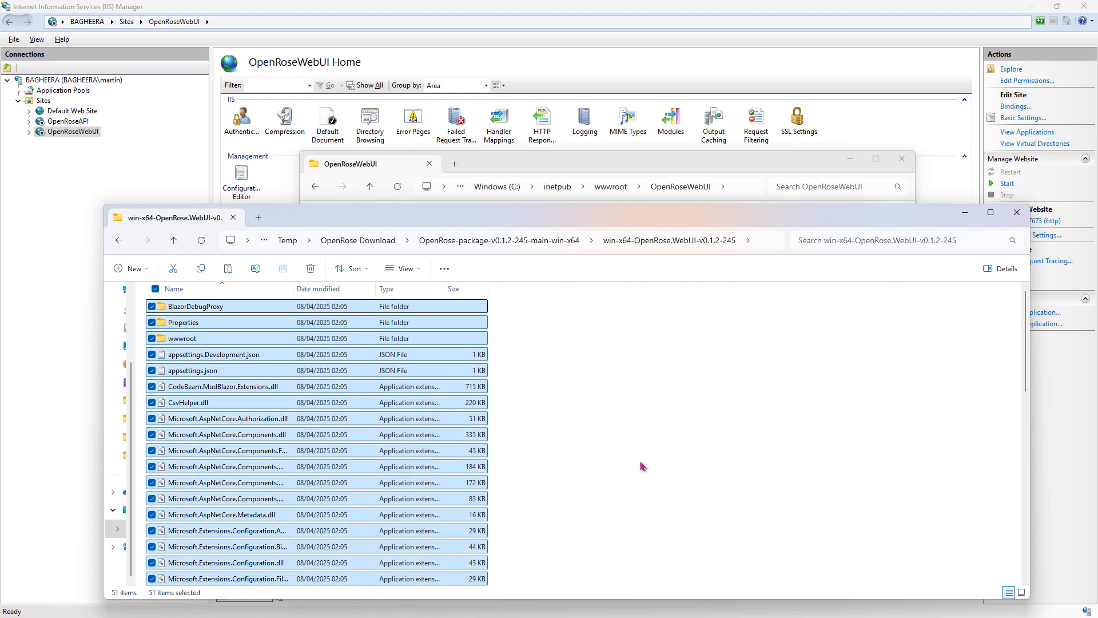
Permanently delete all contents of the OpenRoseWebUI folder under wwwroot
left_click(666, 163)
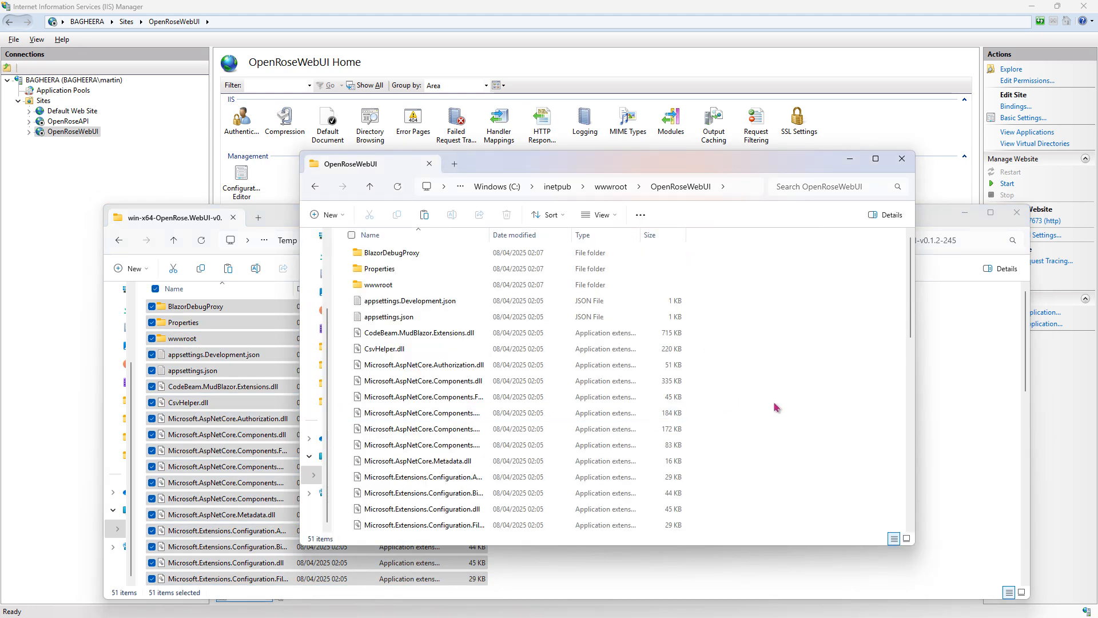
key("ctrl+a")
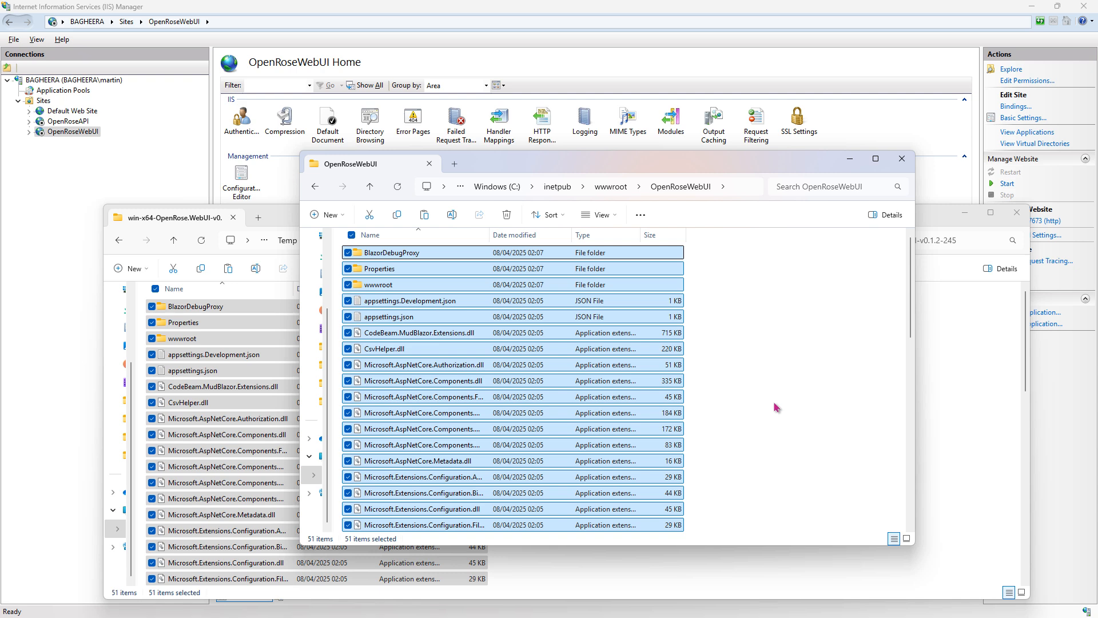
key("shift+Delete")
left_click(589, 324)
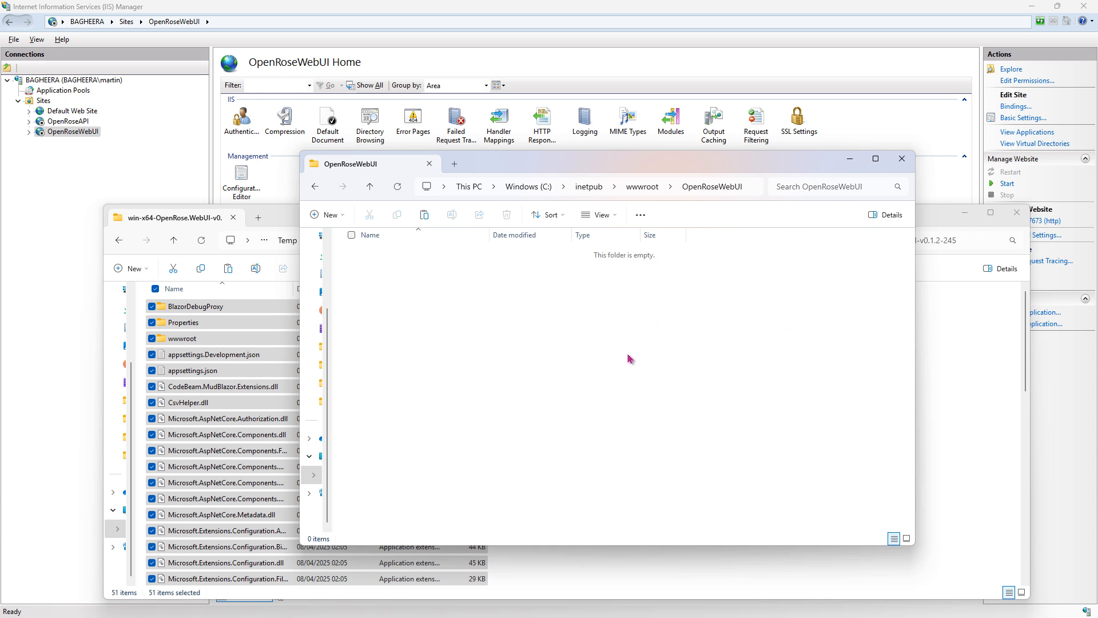
Copy the selected win-x64-OpenRose.WebUI-v0.1.2-245 files and folders into the emptied OpenRoseWebUI folder
left_click(268, 219)
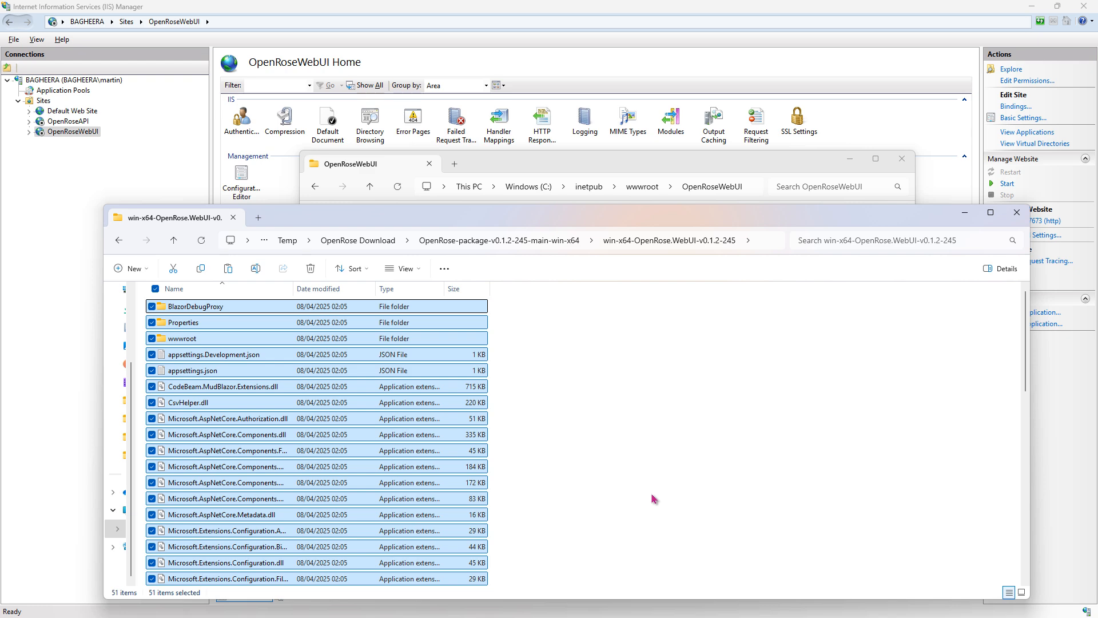
left_click(748, 169)
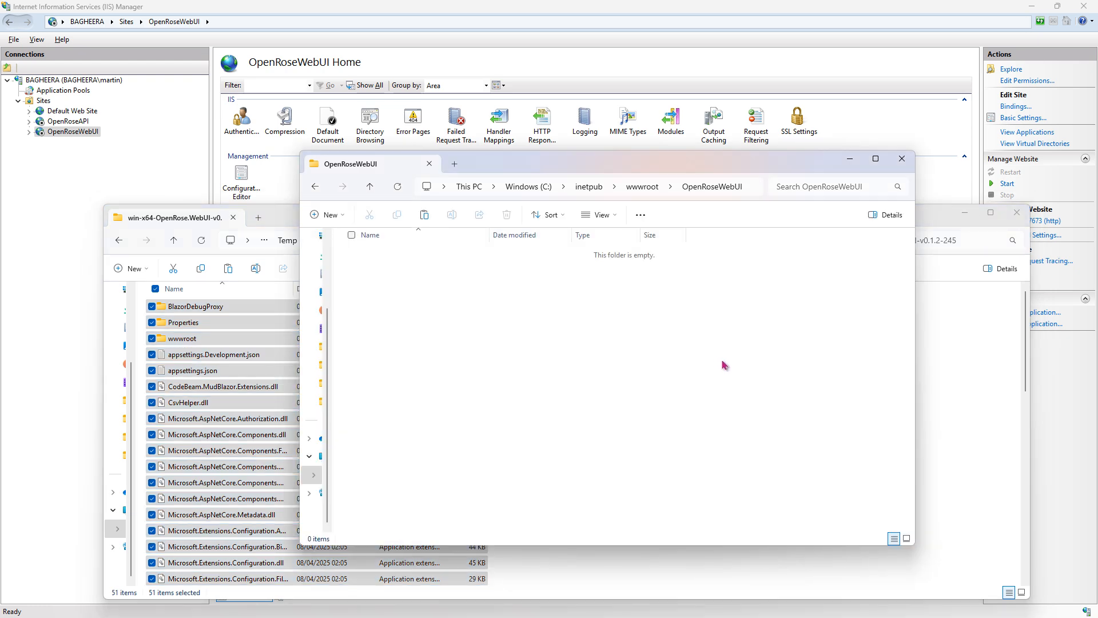
key("ctrl+v")
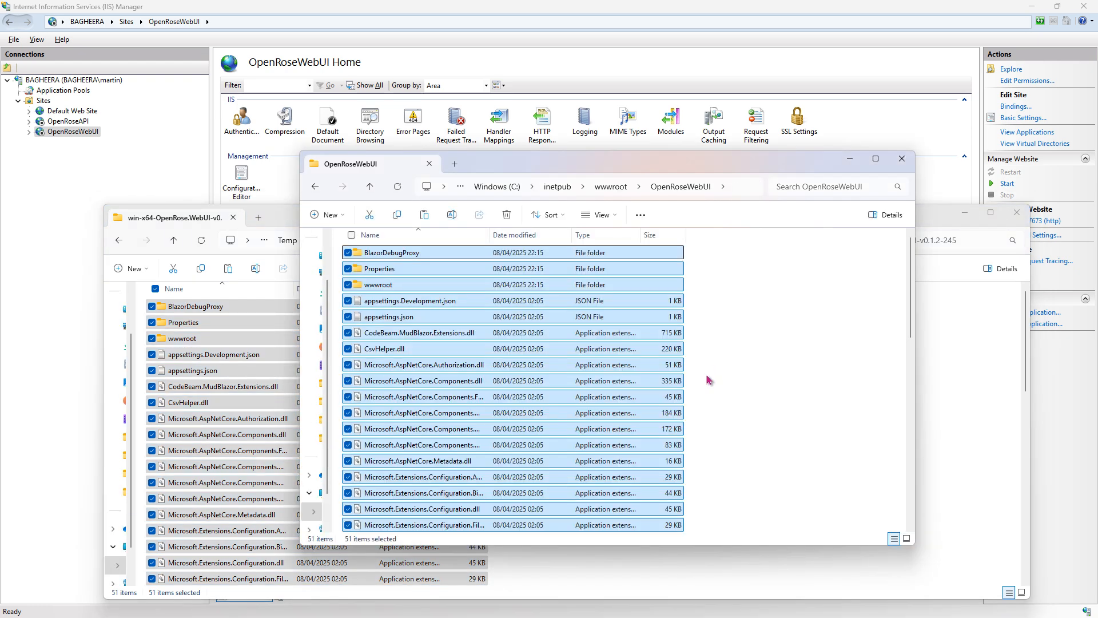
left_click(784, 346)
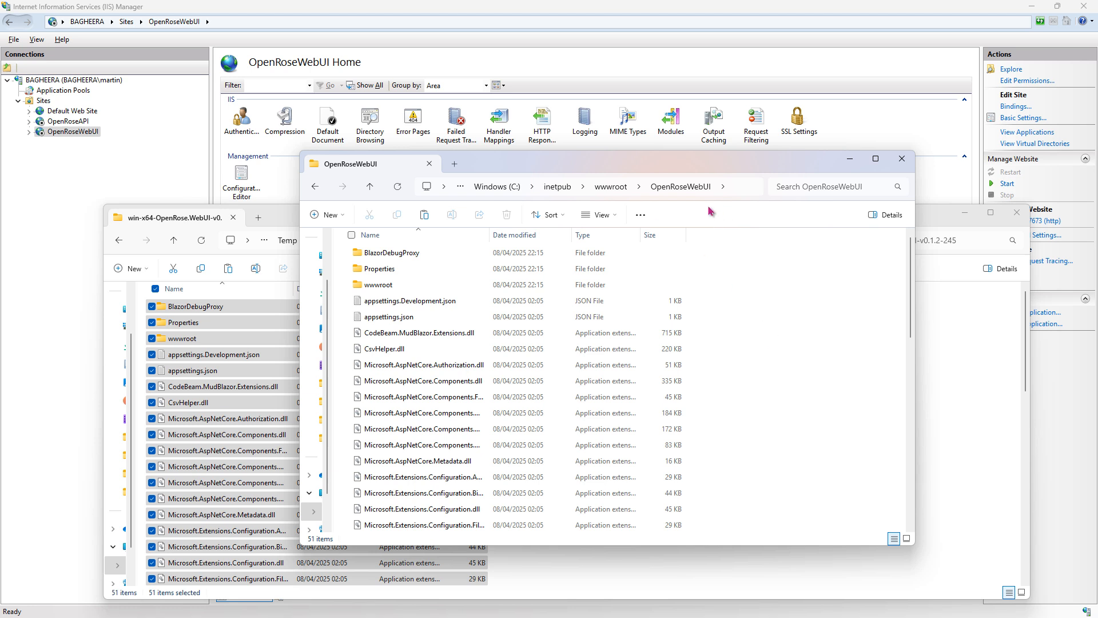
Start the OpenRoseAPI and OpenRoseWebUI websites in IIS Manager
left_click(35, 202)
left_click(67, 122)
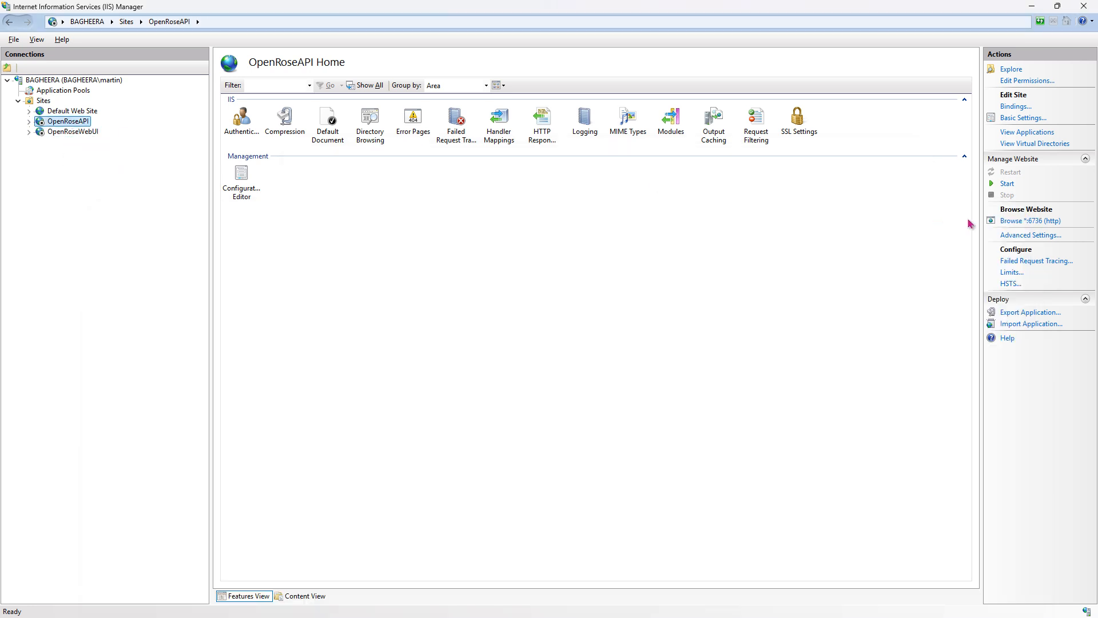
left_click(1007, 183)
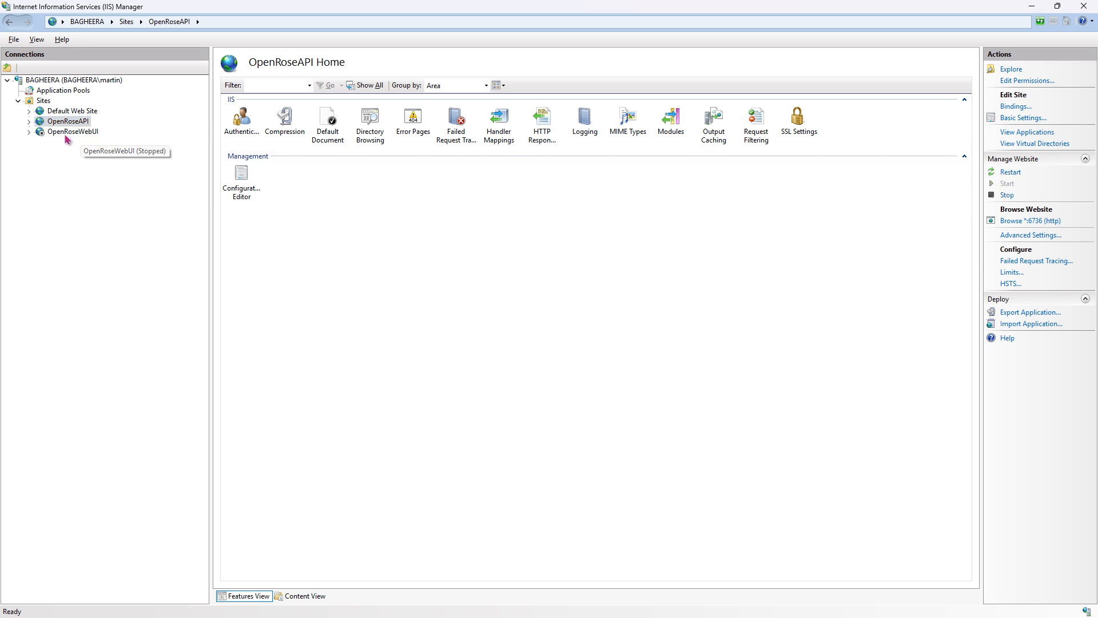
left_click(70, 132)
left_click(1007, 184)
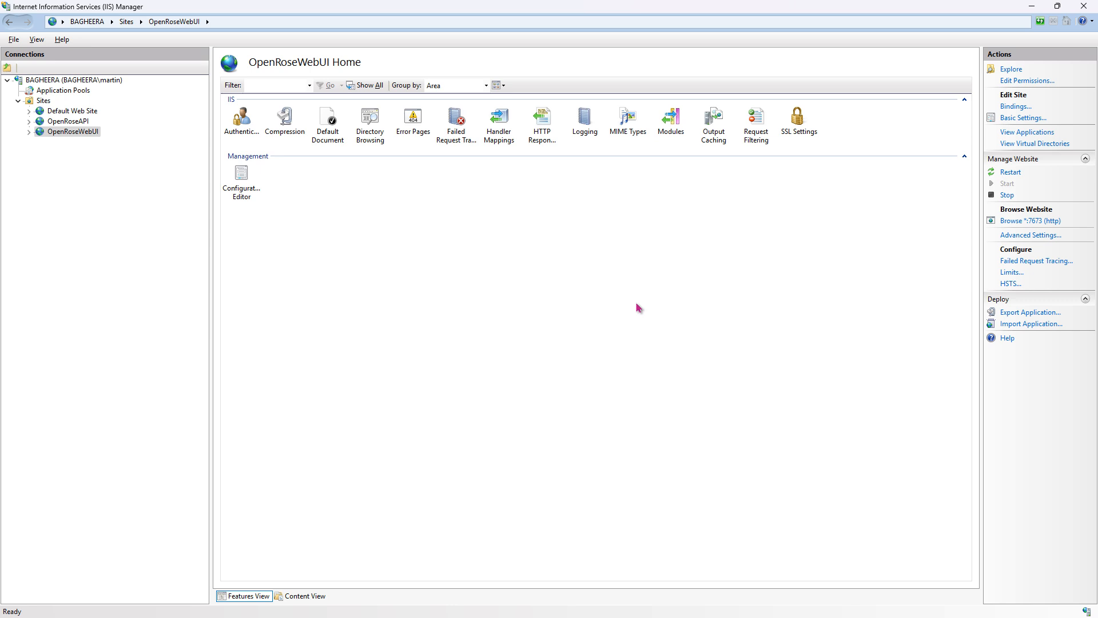
Open the OpenRose WebUI at localhost:7673 in the web browser and examine its welcome page
left_click(562, 315)
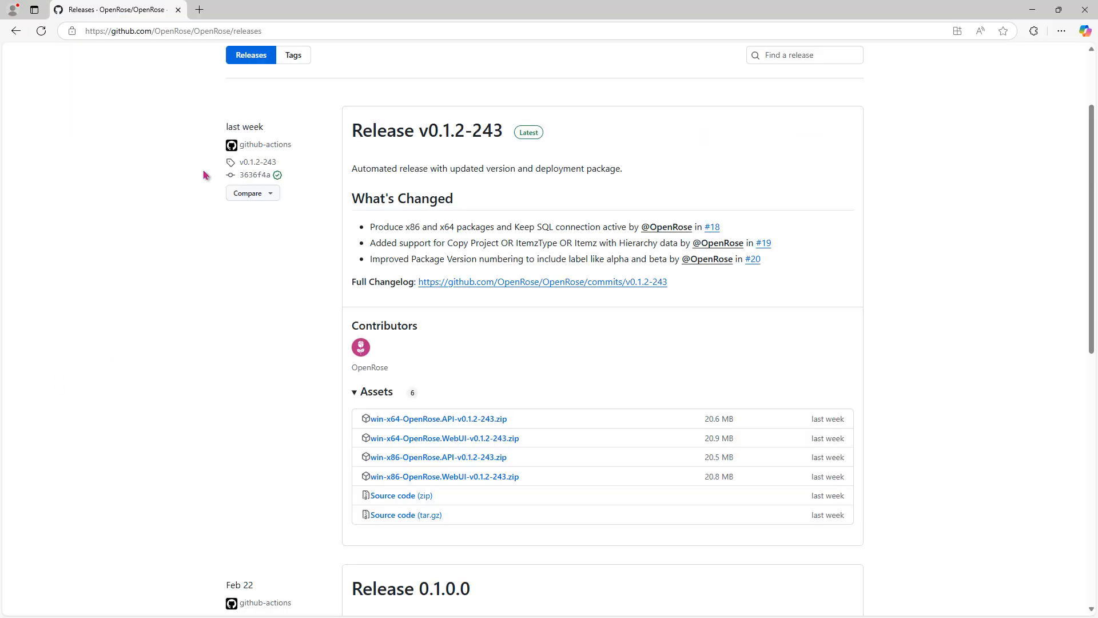
left_click(199, 9)
left_click(428, 177)
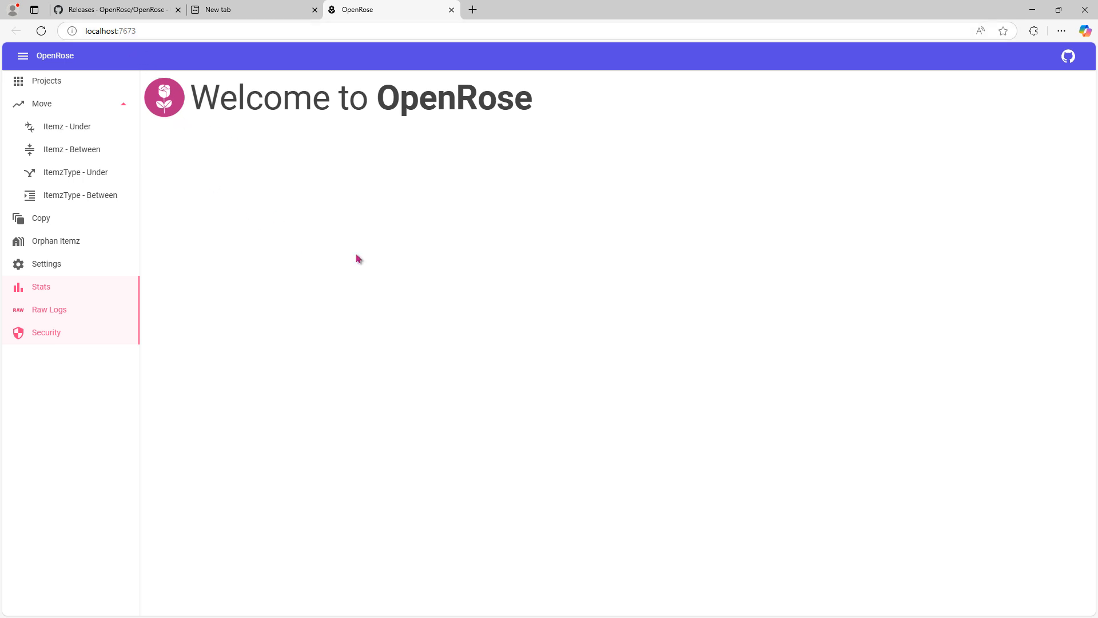
left_click_drag(201, 98, 528, 137)
left_click(442, 242)
Check the version number shown beside About OpenRose on the Settings page
left_click(49, 262)
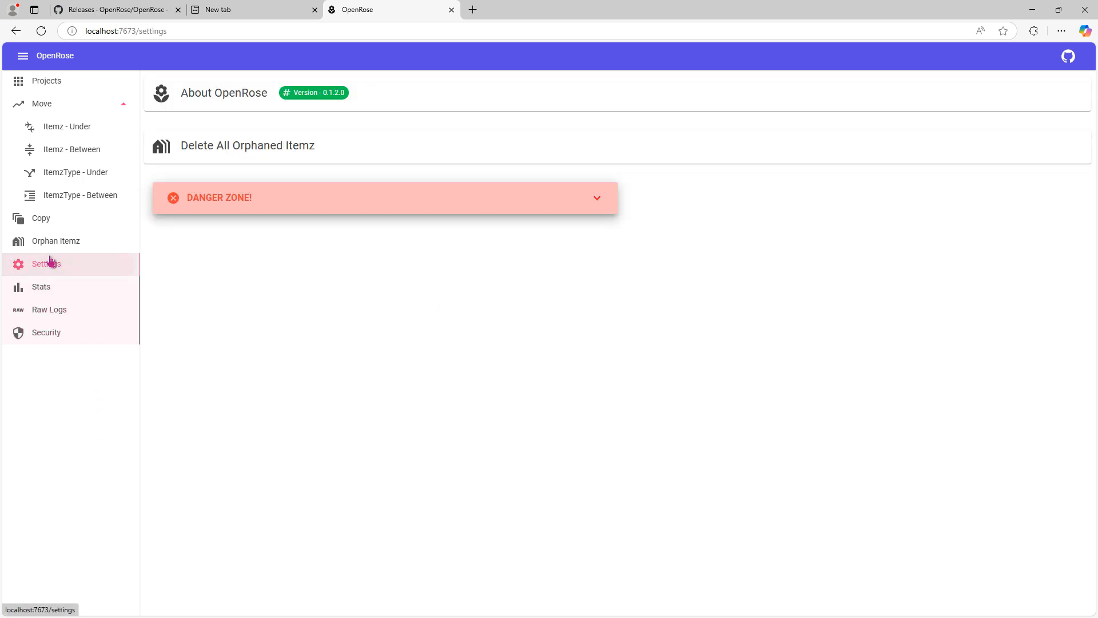
left_click_drag(280, 94, 376, 92)
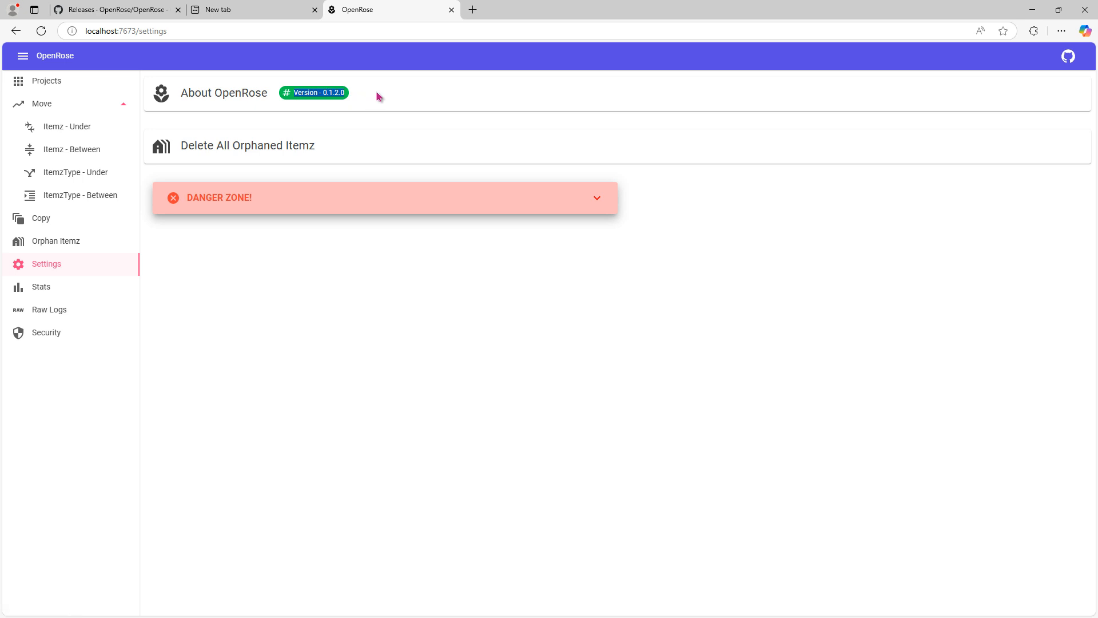
left_click(356, 100)
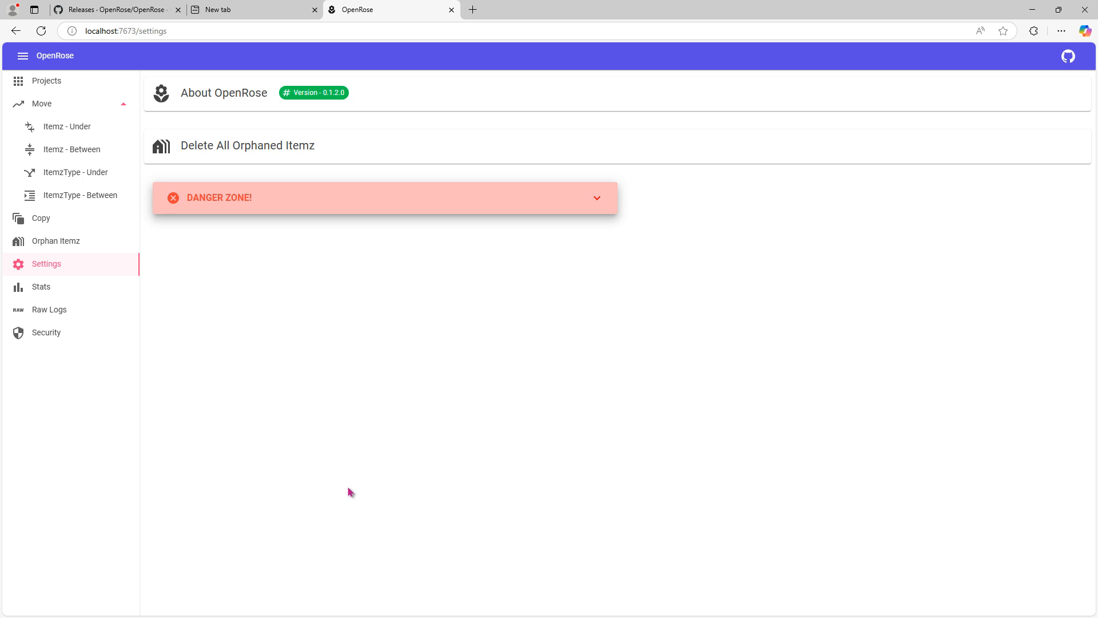
Open OpenRose's Copy page and compare its record type options with the copy support entry in the GitHub v0.1.2-243 release notes
left_click(45, 224)
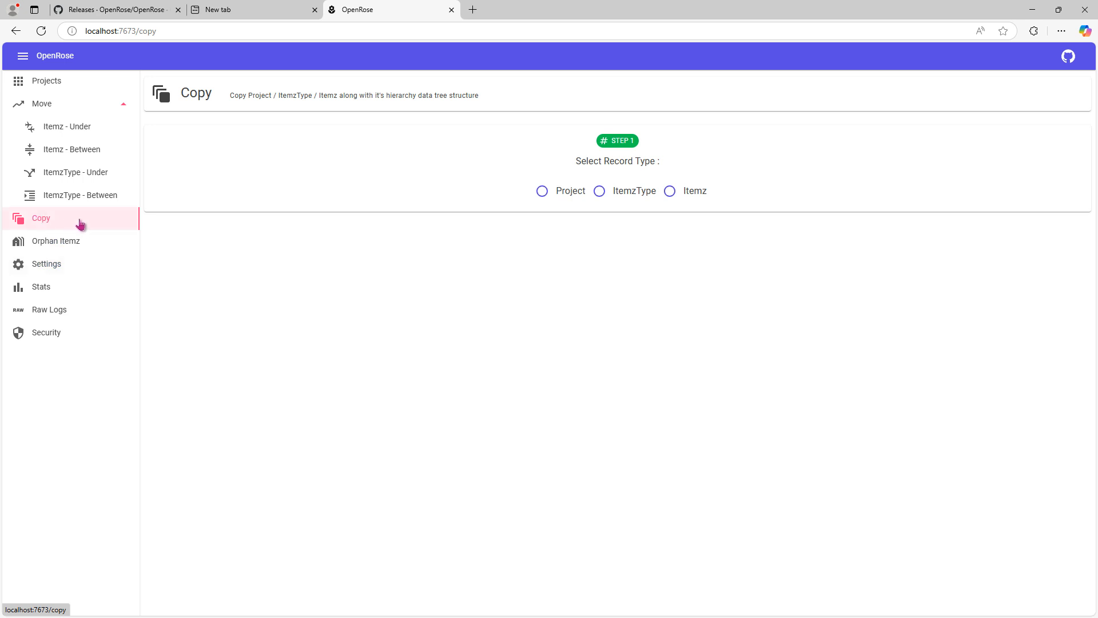
left_click(127, 14)
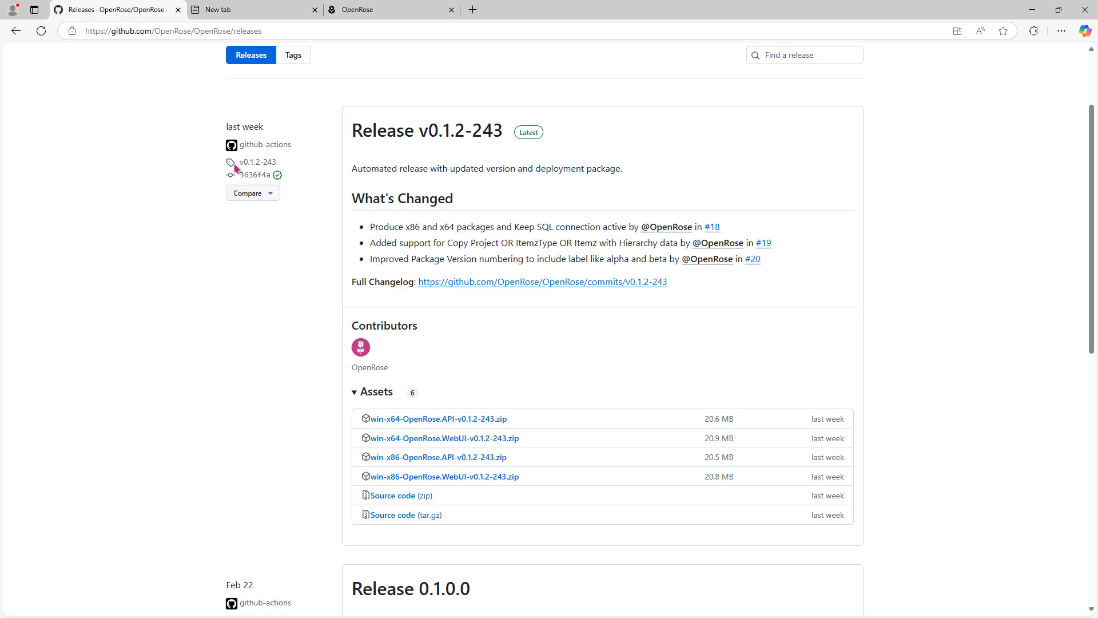
left_click_drag(370, 242, 690, 242)
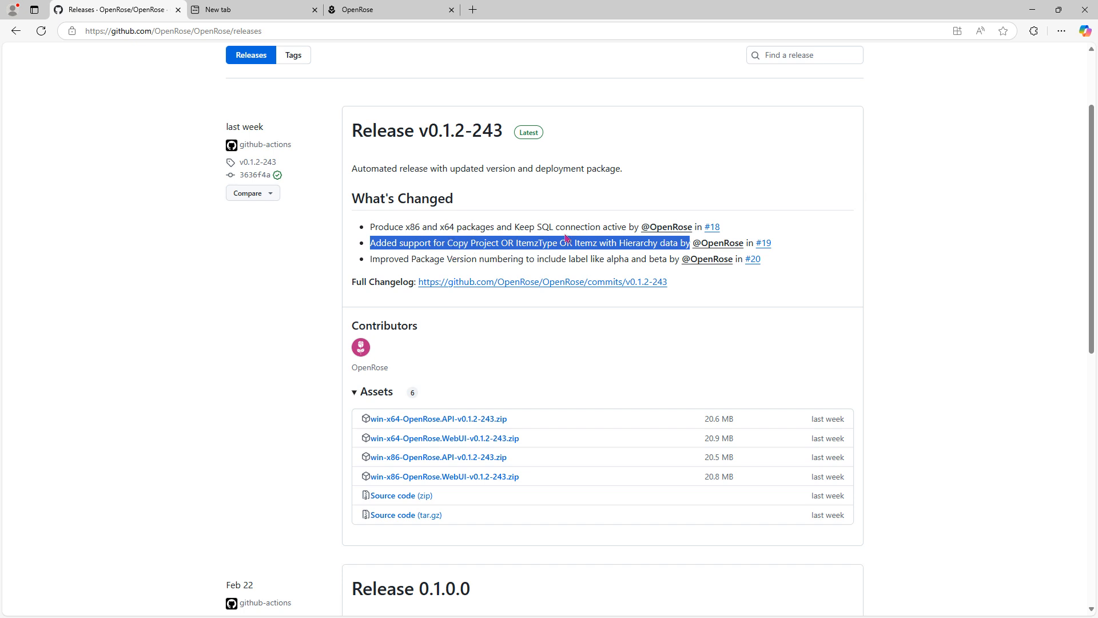
left_click(383, 9)
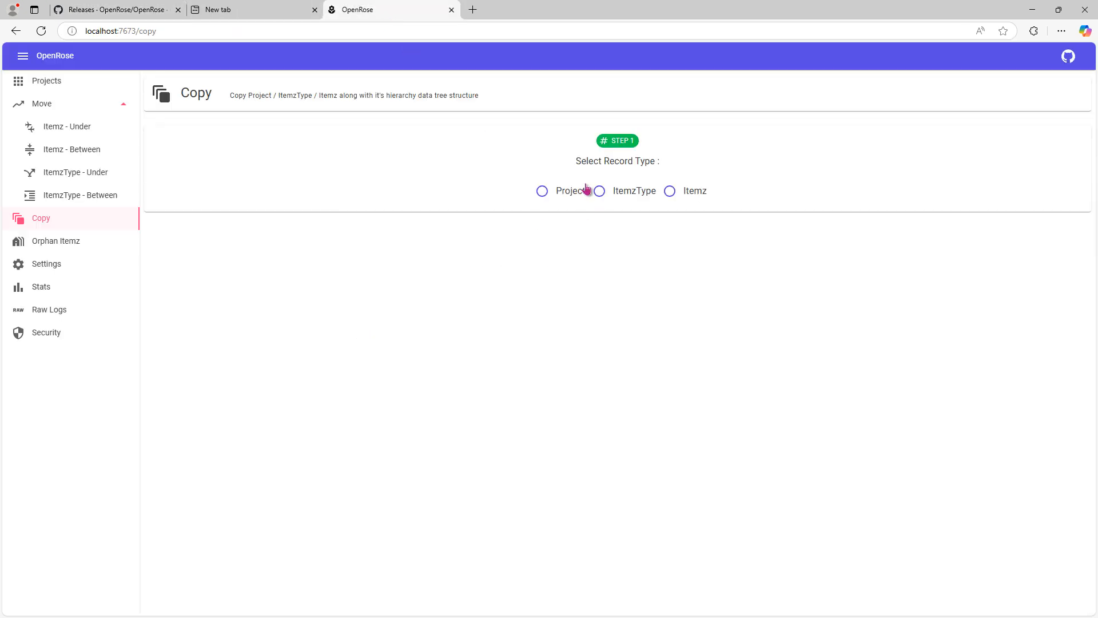
left_click_drag(570, 175, 581, 162)
left_click(690, 164)
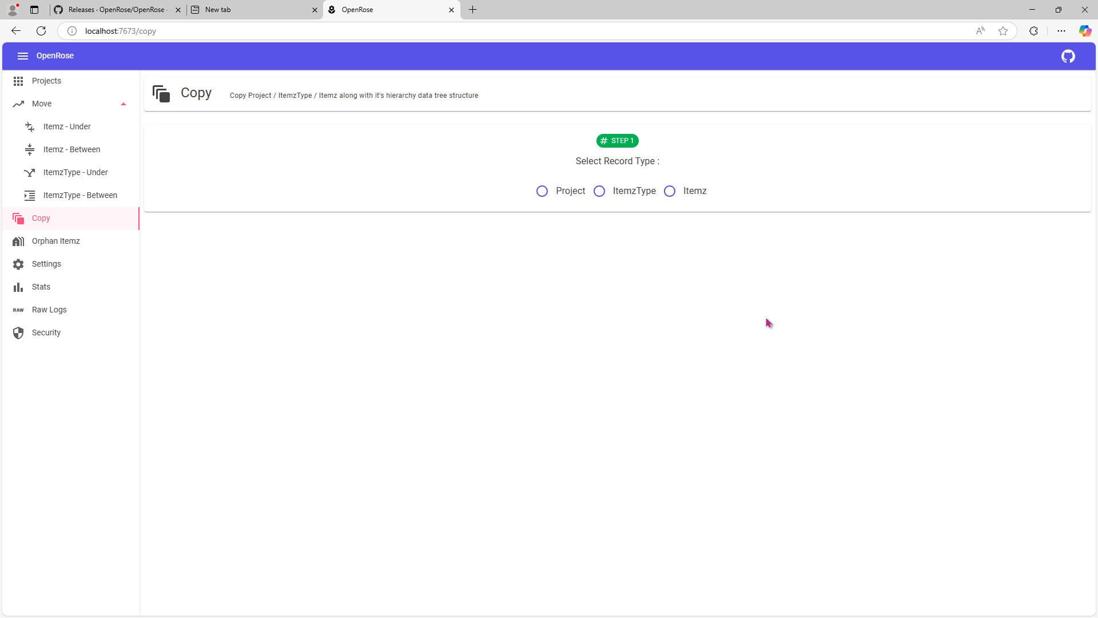